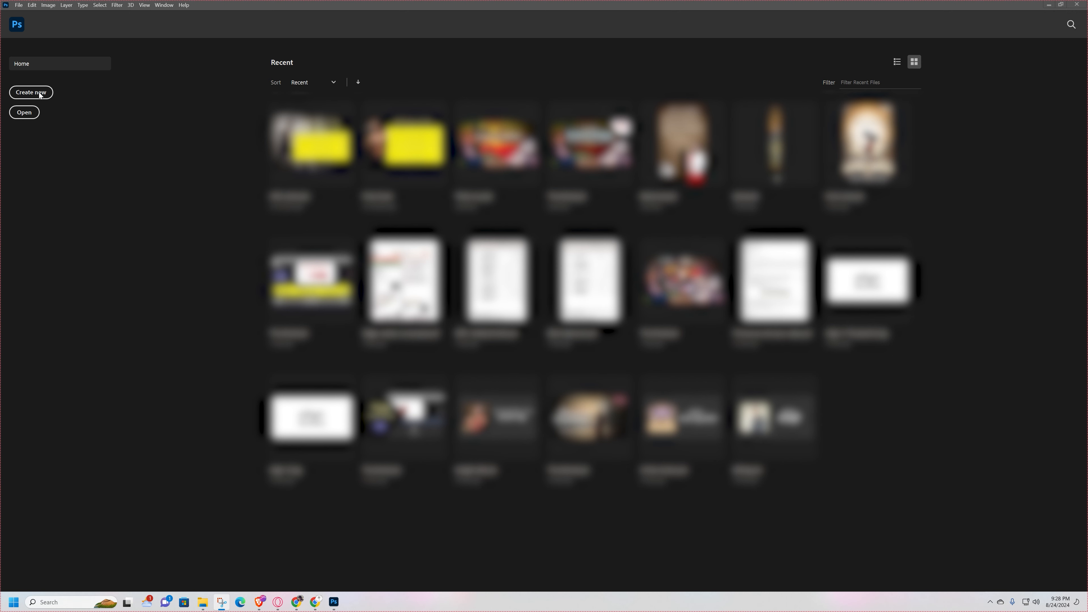
# Step: Start a new document with pixels as the unit and set its width and height to 1000 px
pyautogui.click(38, 66)
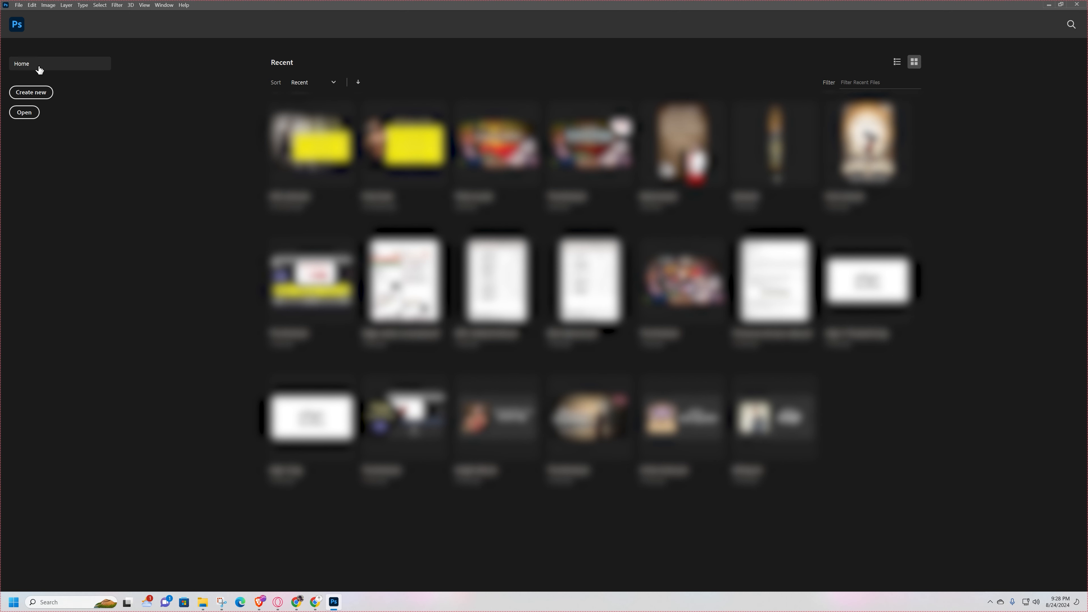
pyautogui.click(32, 94)
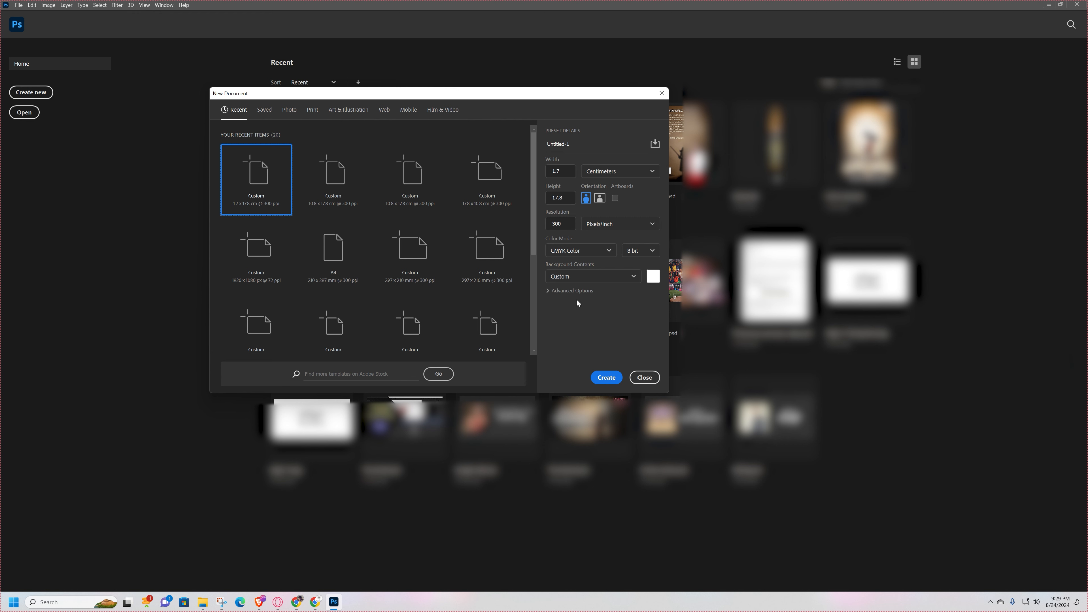
pyautogui.click(611, 176)
pyautogui.click(601, 197)
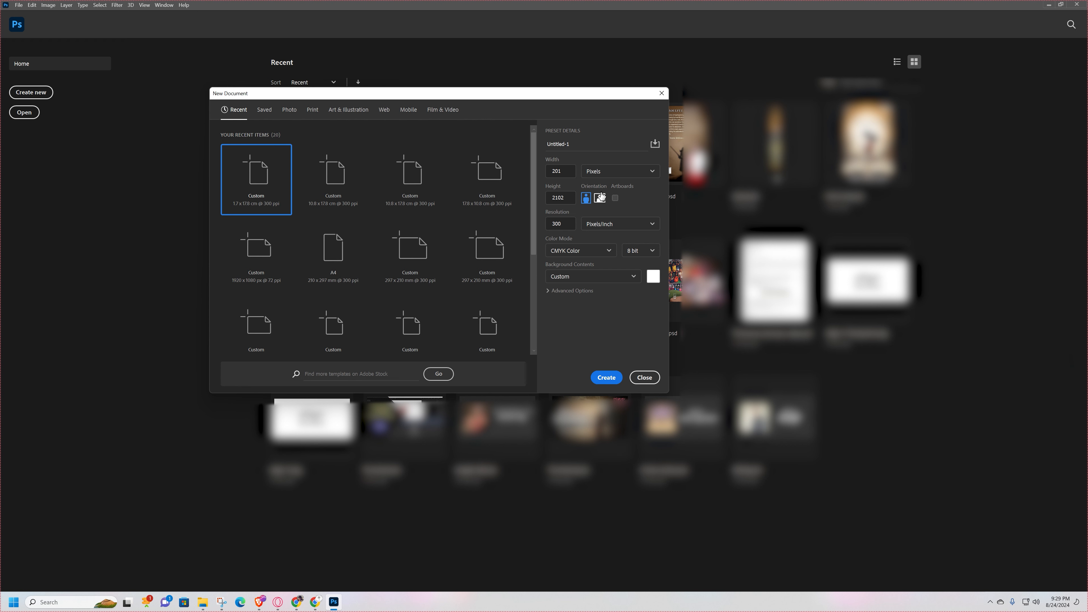
pyautogui.click(552, 171)
pyautogui.press('Tab')
pyautogui.write('1000')
# Step: Set the color mode to RGB Color, keep the resolution at 300 pixels/inch, and create the document
pyautogui.click(565, 253)
pyautogui.click(564, 302)
pyautogui.click(548, 229)
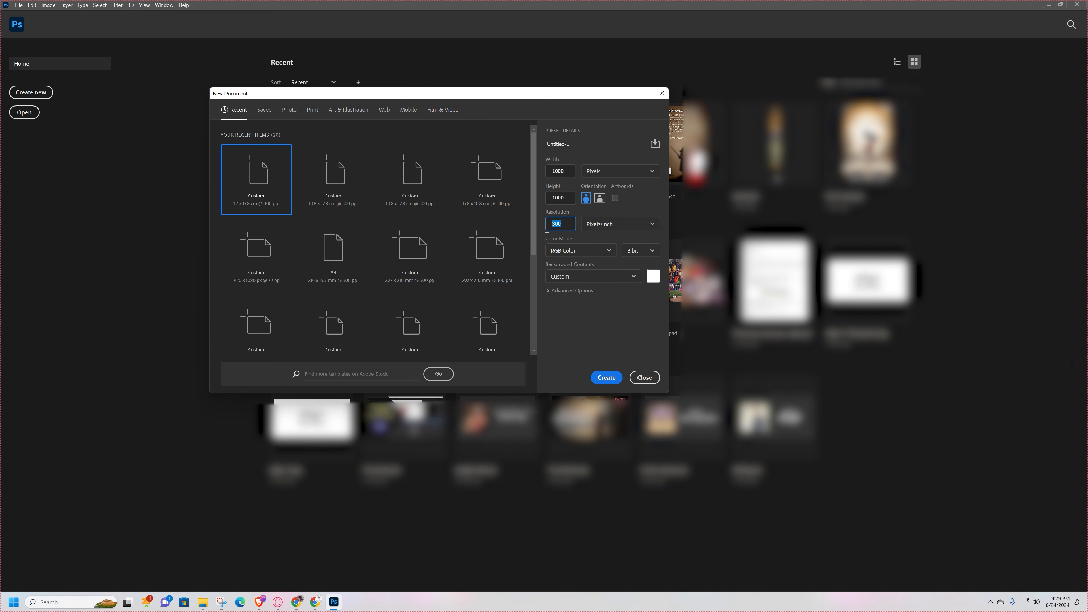
pyautogui.click(607, 378)
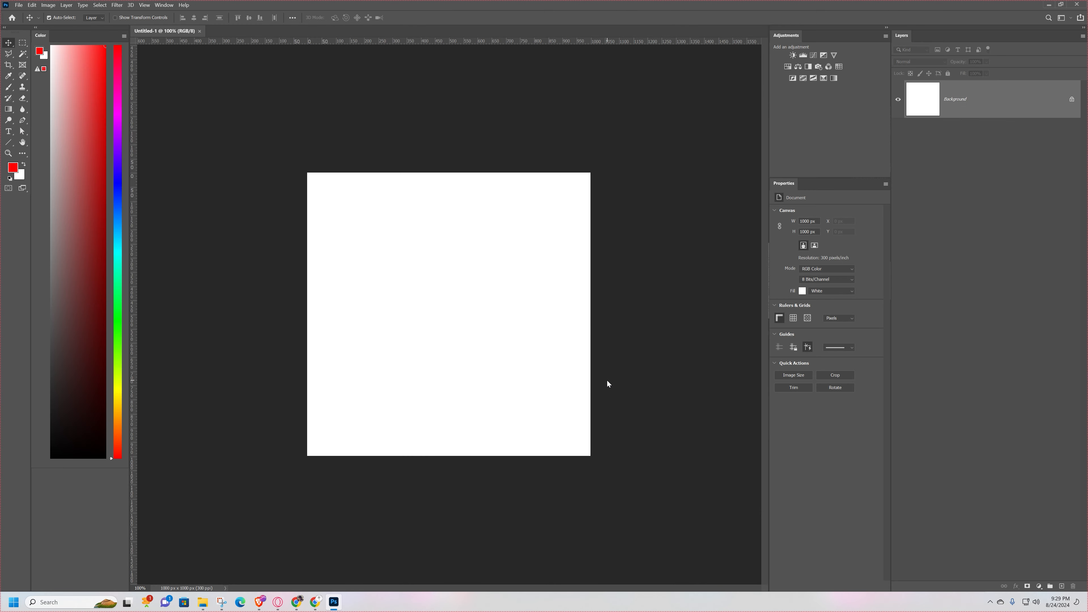
# Step: Fill the Background layer with a near-black gray and set the area around the canvas to Light Gray
pyautogui.hotkey('ctrl', '0')
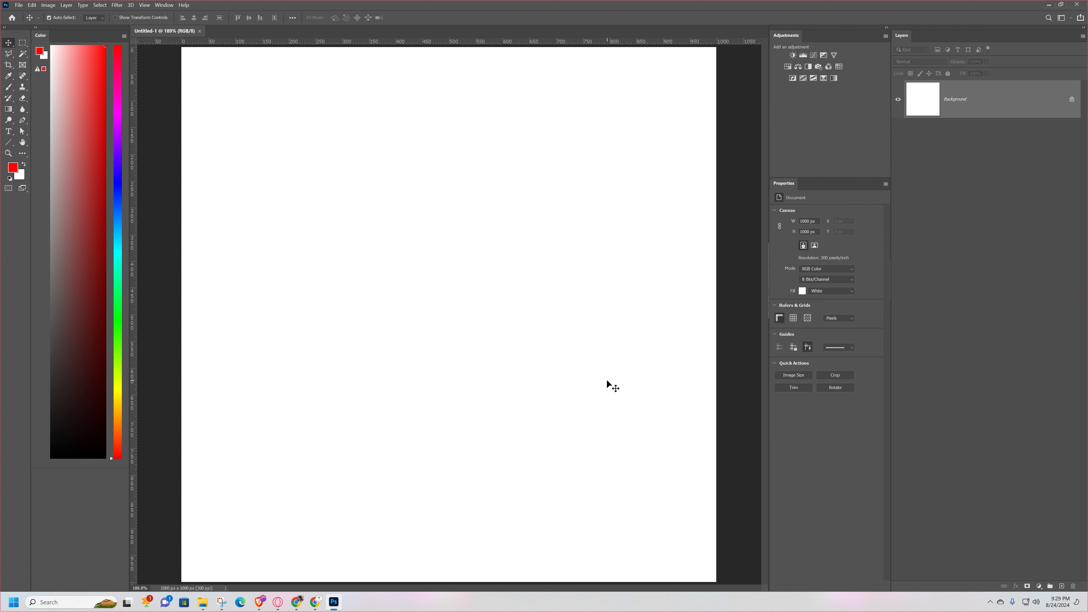
pyautogui.scroll(-1, 607, 381)
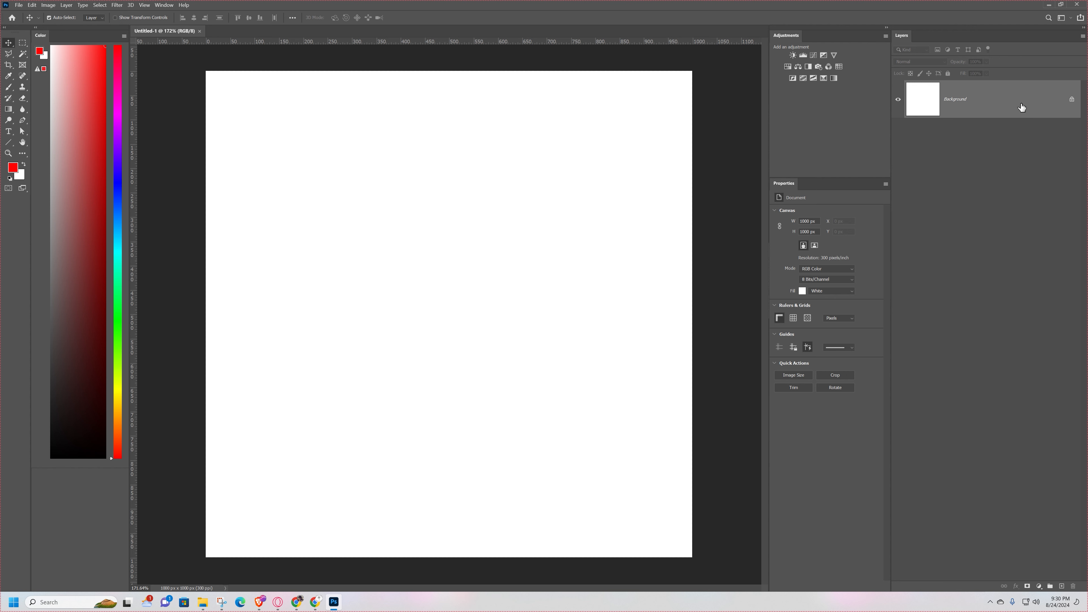
pyautogui.click(53, 387)
pyautogui.moveTo(45, 400); pyautogui.dragTo(45, 406)
pyautogui.hotkey('alt', 'BackSpace')
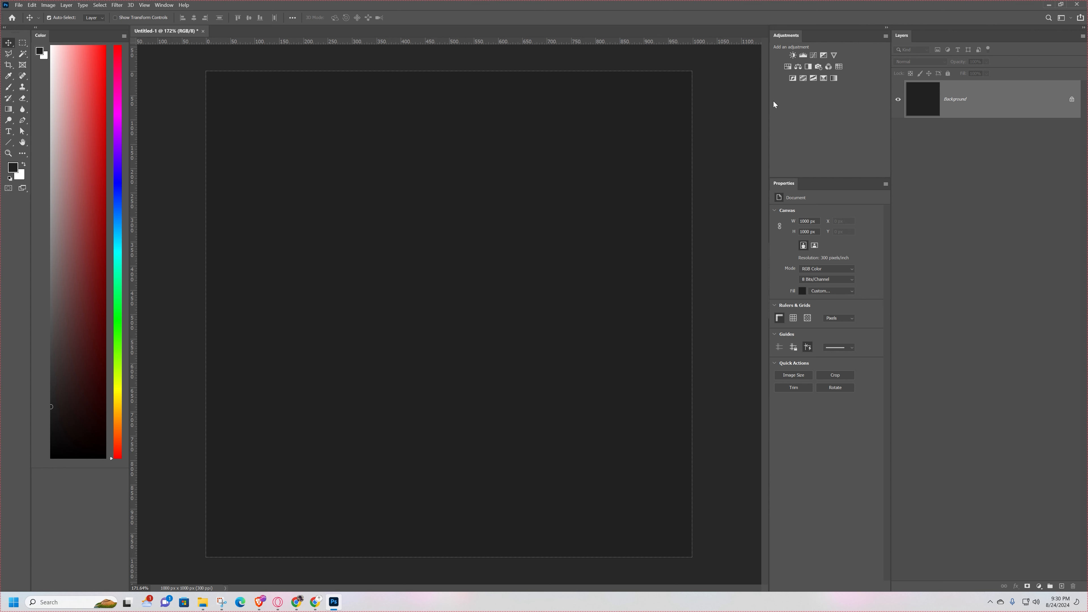
pyautogui.rightClick(730, 137)
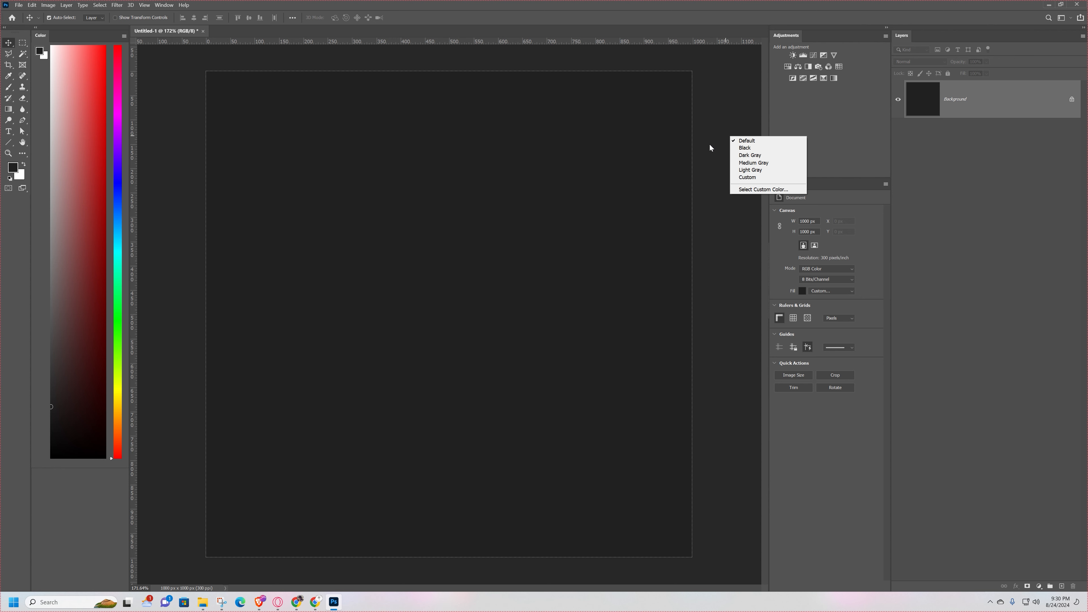
pyautogui.click(751, 170)
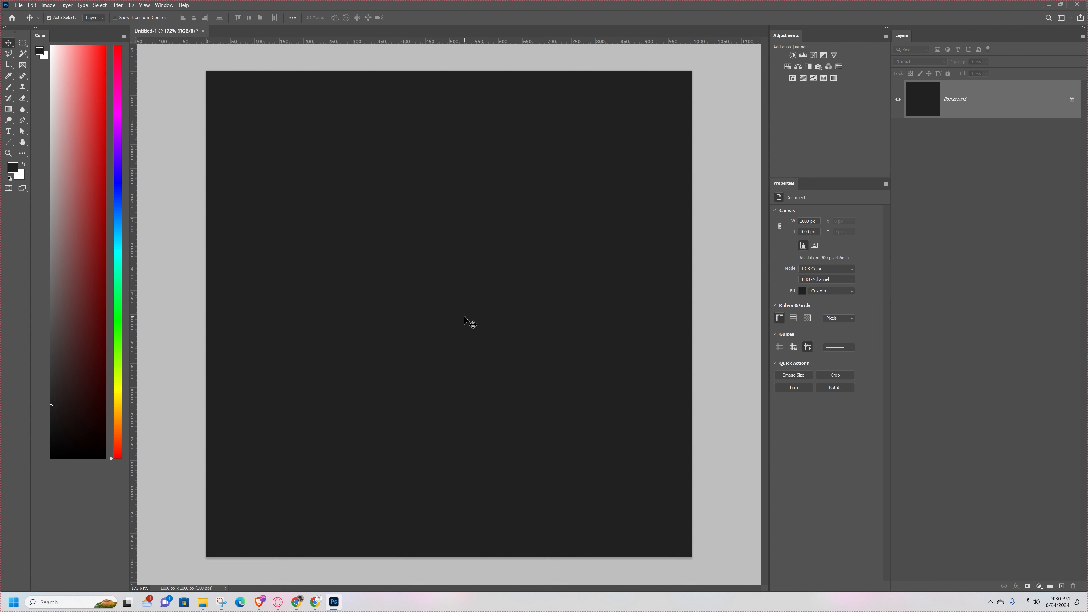
# Step: Add a new layer and make a circular selection about 570 px wide near the canvas center with the Elliptical Marquee tool
pyautogui.click(1061, 586)
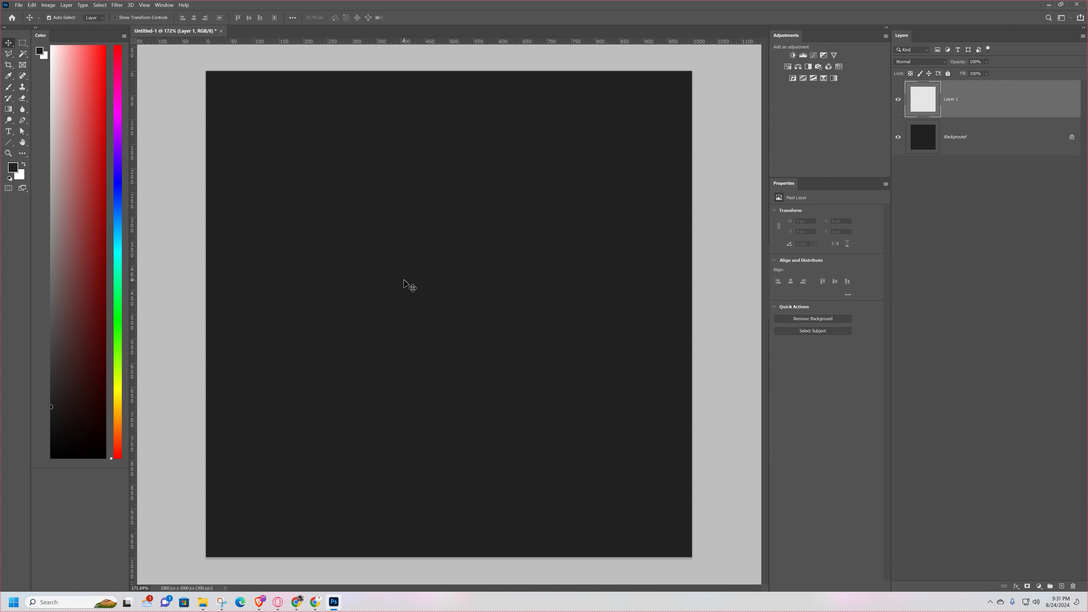
pyautogui.click(28, 44)
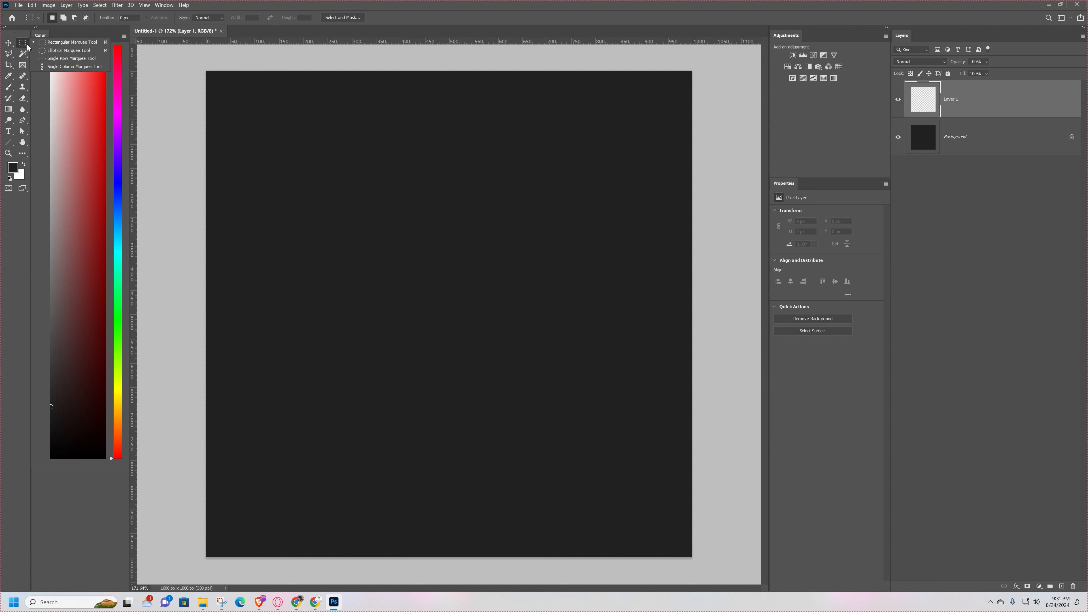
pyautogui.click(67, 51)
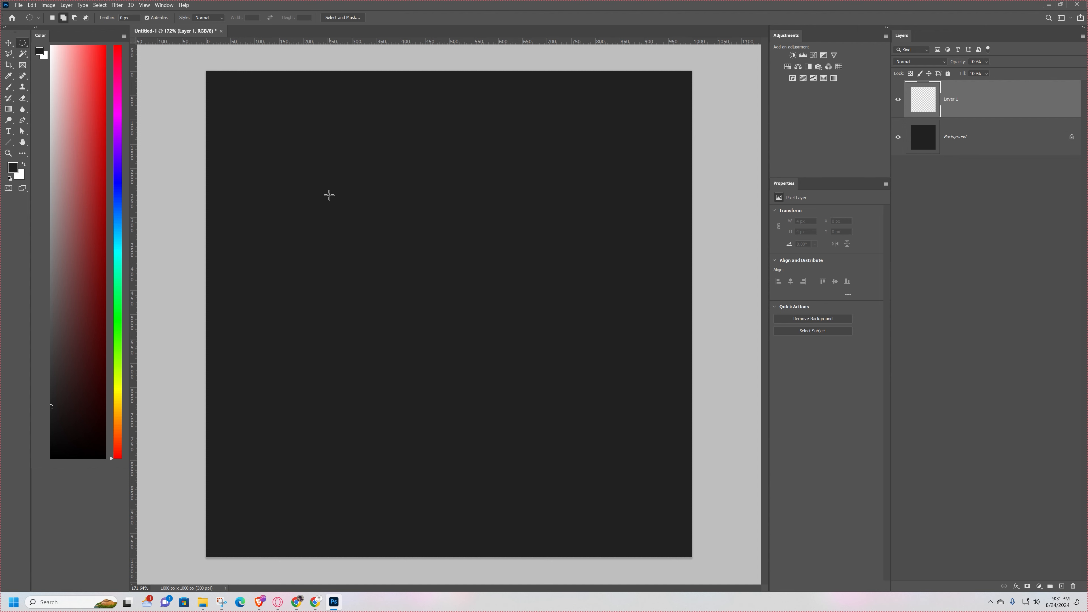
pyautogui.moveTo(311, 177); pyautogui.dragTo(623, 440)
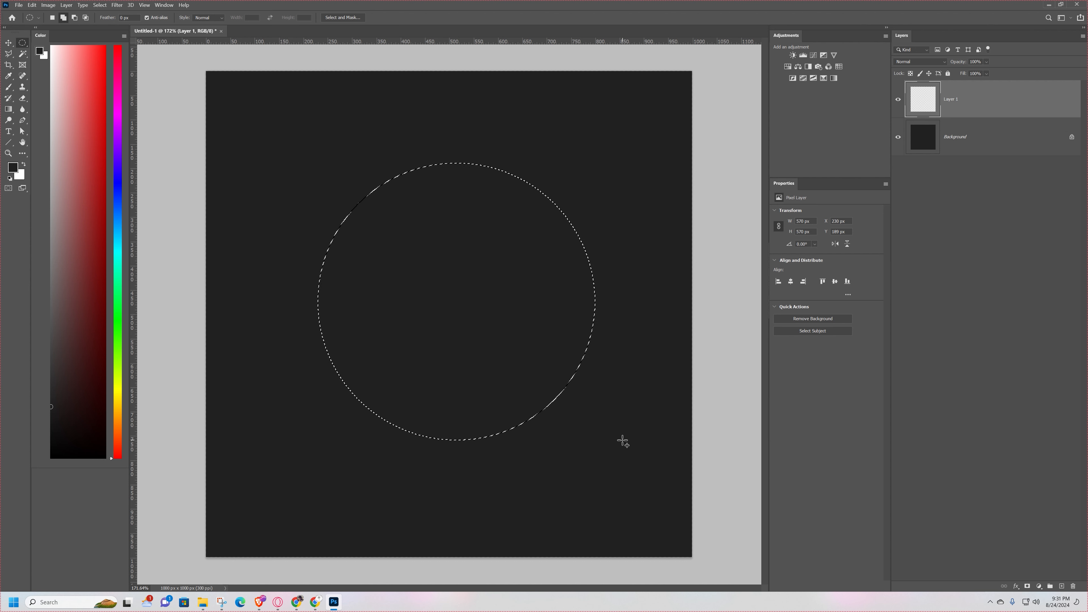
# Step: Choose a muted dark red foreground color and fill the circular selection with it
pyautogui.moveTo(100, 283)
pyautogui.mouseDown()
pyautogui.moveTo(105, 258)
pyautogui.moveTo(94, 275)
pyautogui.mouseUp()
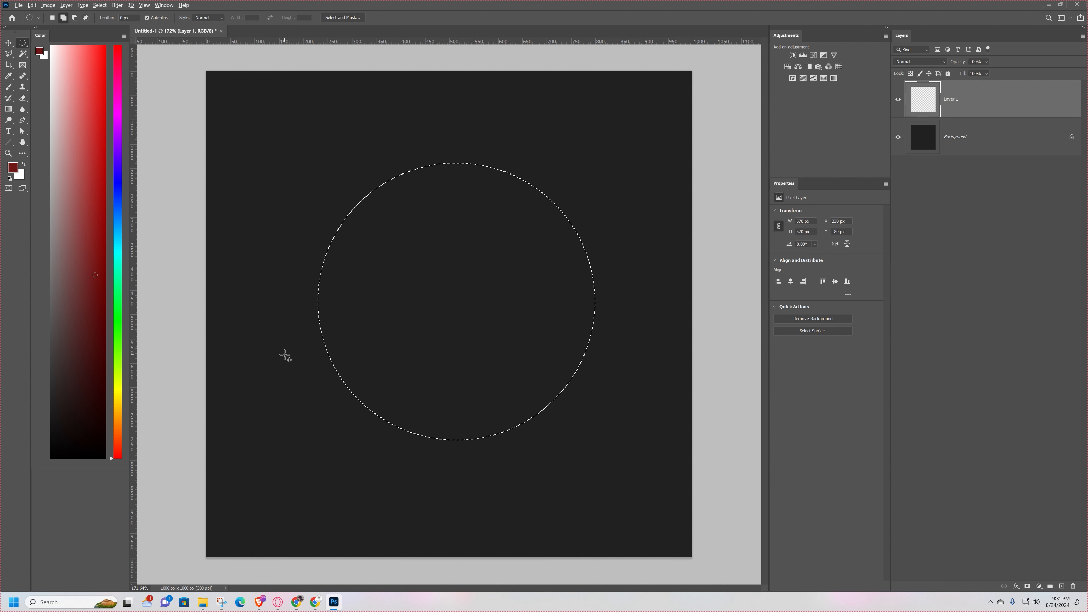
pyautogui.press('alt')
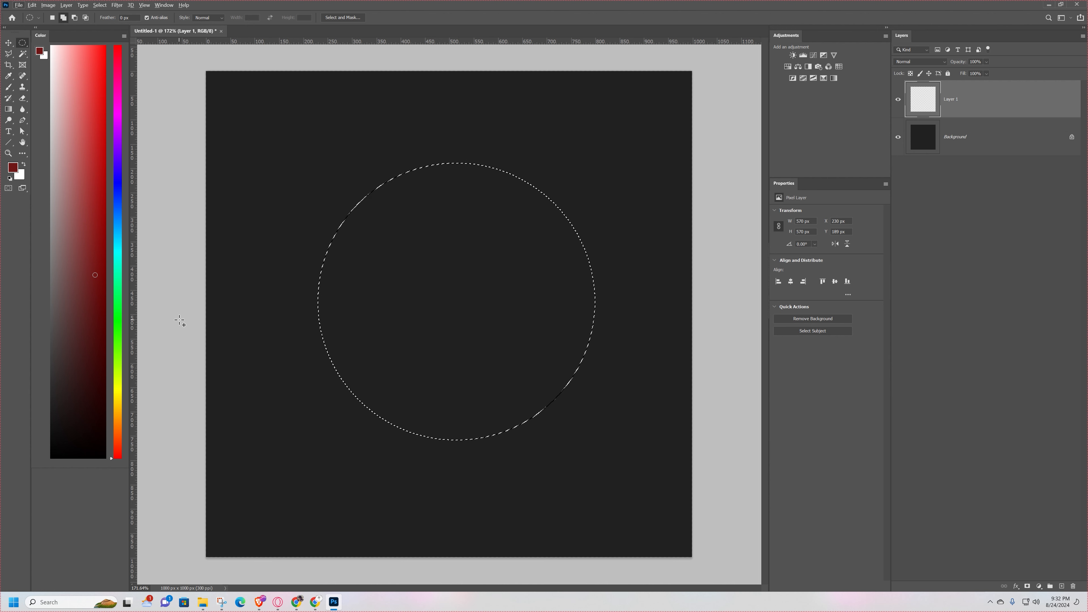
pyautogui.click(104, 256)
pyautogui.click(105, 46)
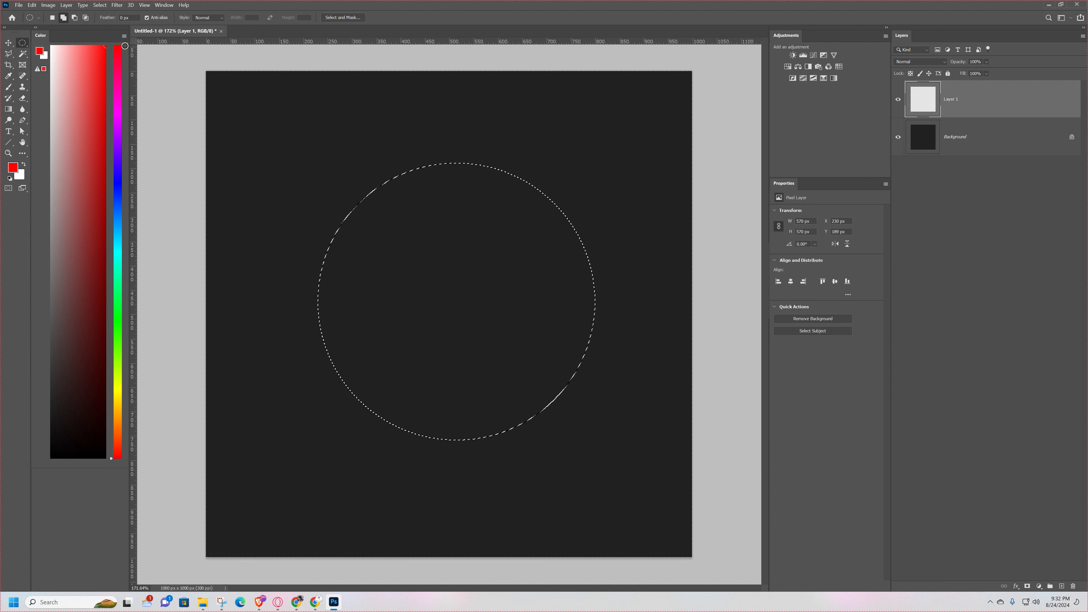
pyautogui.click(98, 241)
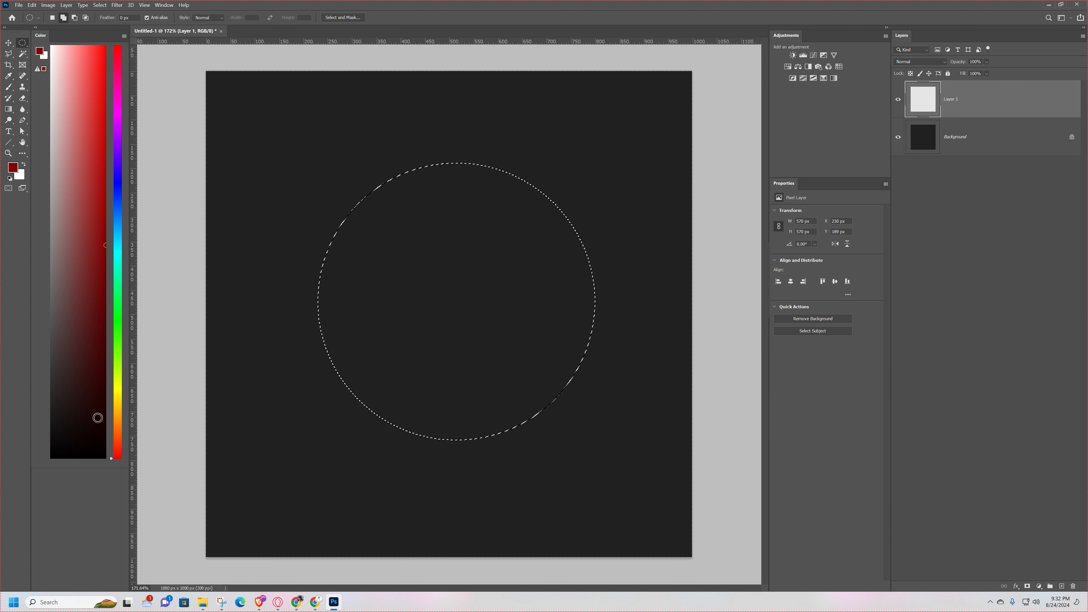
pyautogui.moveTo(98, 417); pyautogui.dragTo(118, 477)
pyautogui.moveTo(88, 270); pyautogui.dragTo(83, 266)
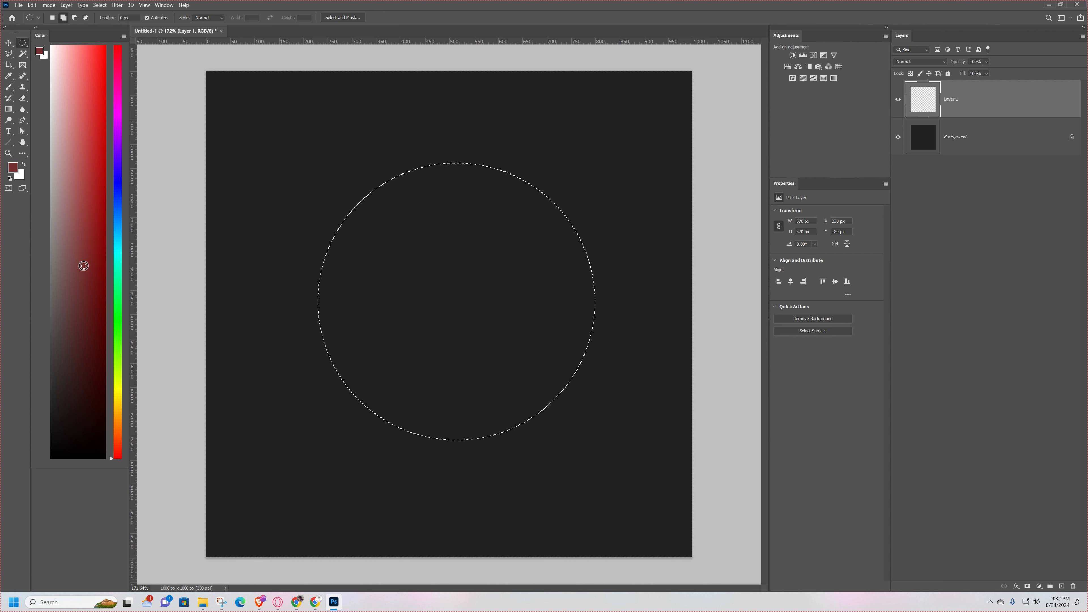
pyautogui.hotkey('alt', 'Delete')
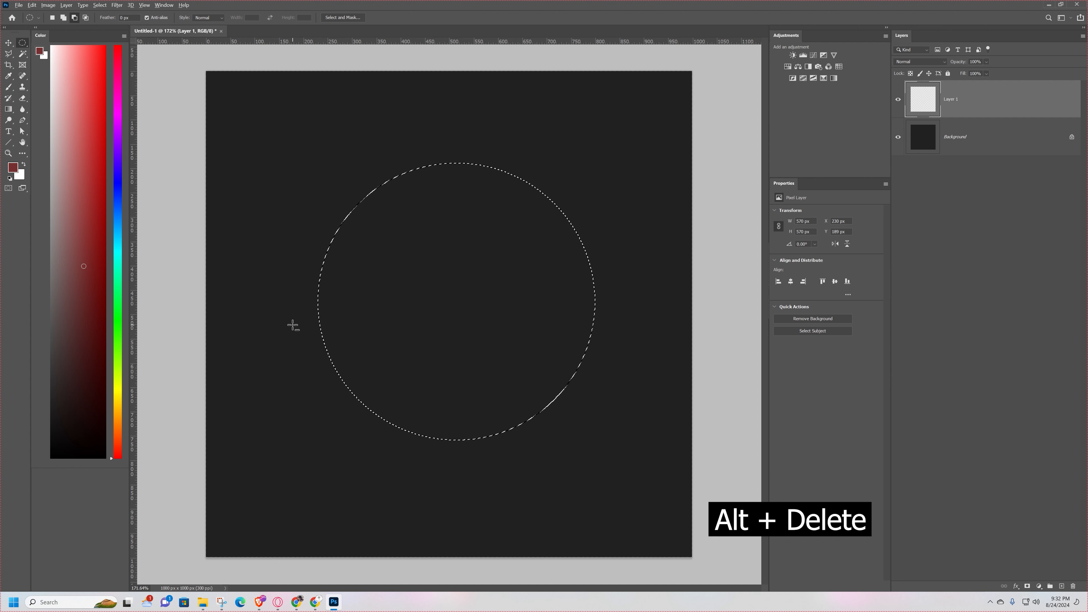
pyautogui.hotkey('alt', 'Delete')
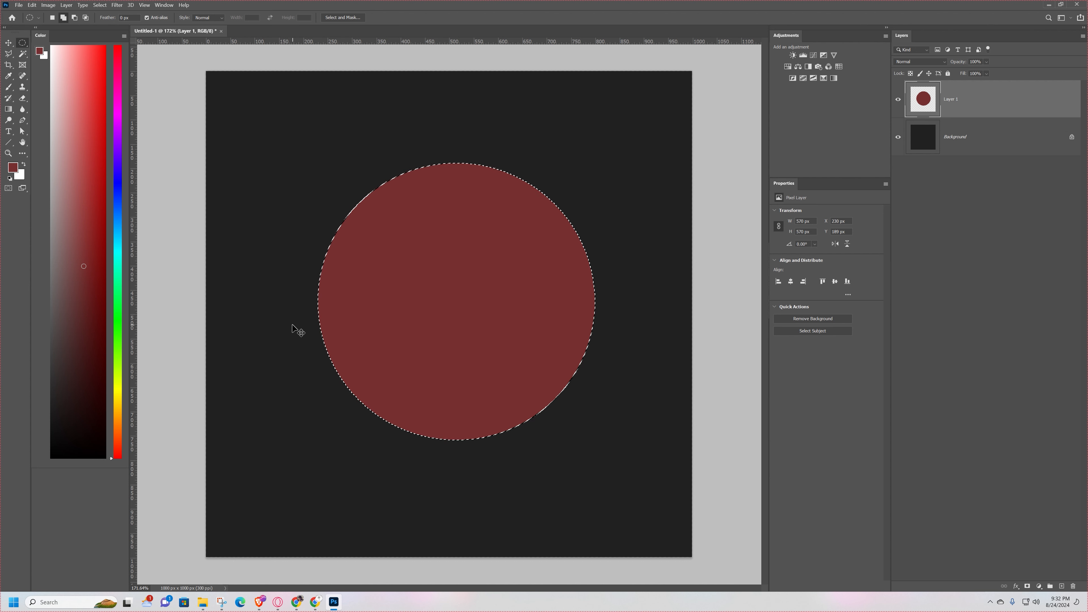
# Step: Deselect the filled circle and delete its layer
pyautogui.click(292, 324)
pyautogui.press('v')
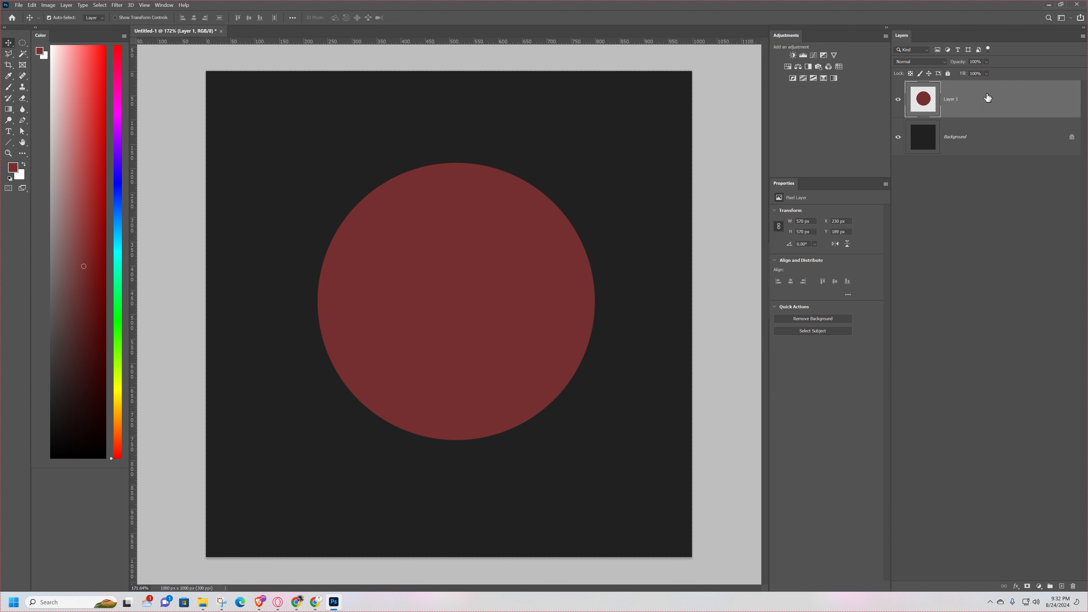
pyautogui.press('Delete')
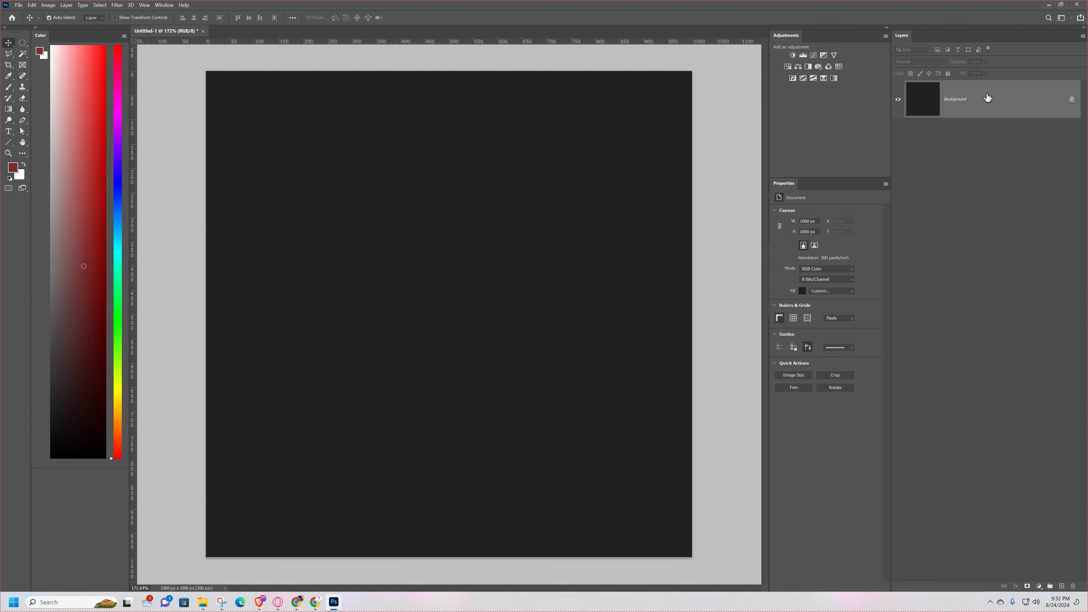
# Step: Set up the Ellipse tool in Shape mode with no stroke and a dark red fill
pyautogui.click(8, 145)
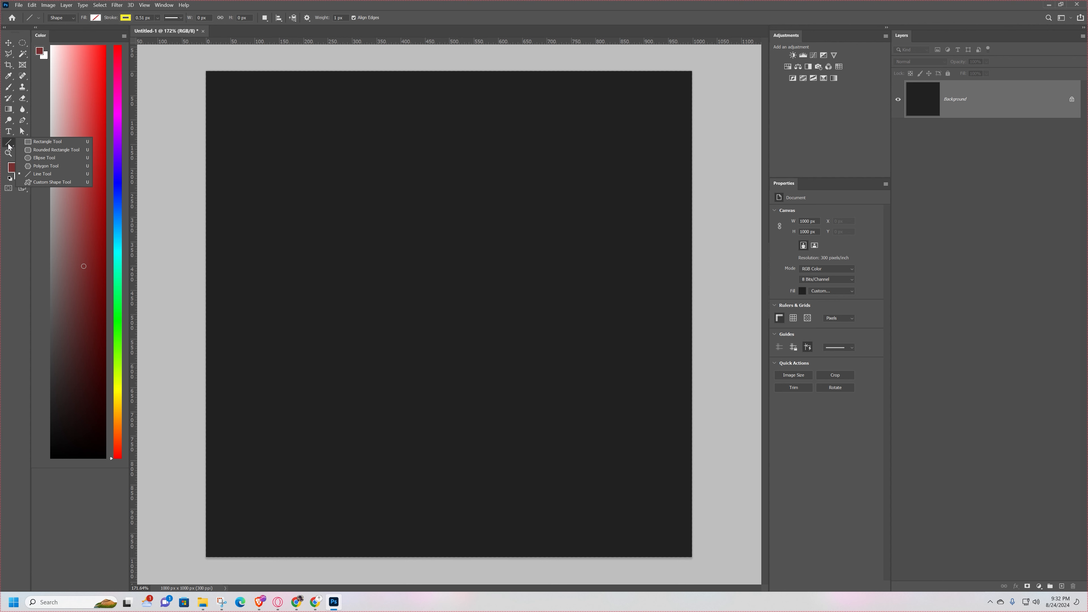
pyautogui.click(44, 158)
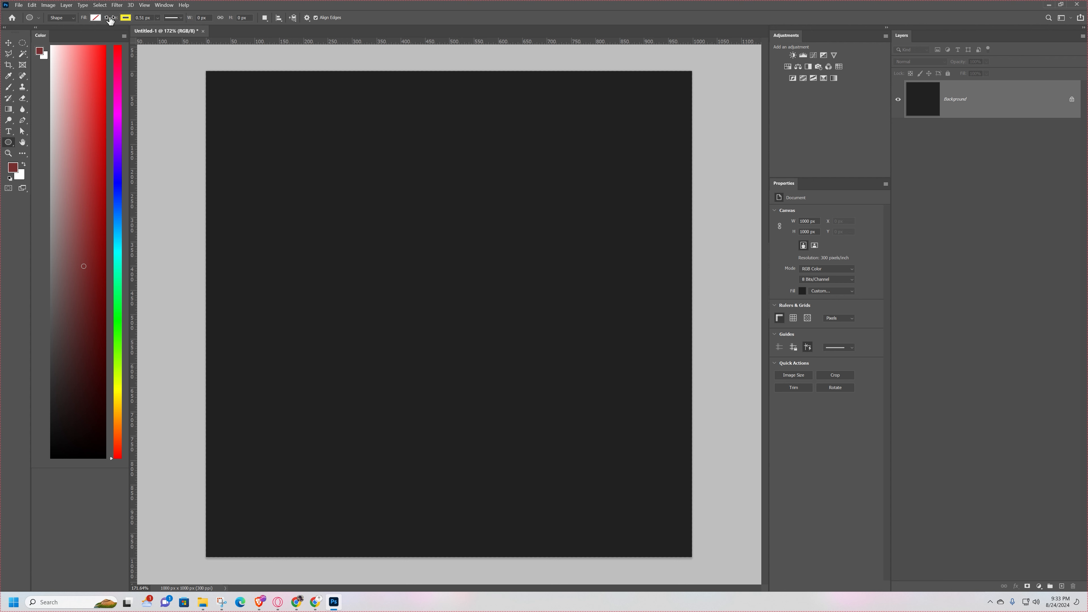
pyautogui.click(125, 18)
pyautogui.click(76, 34)
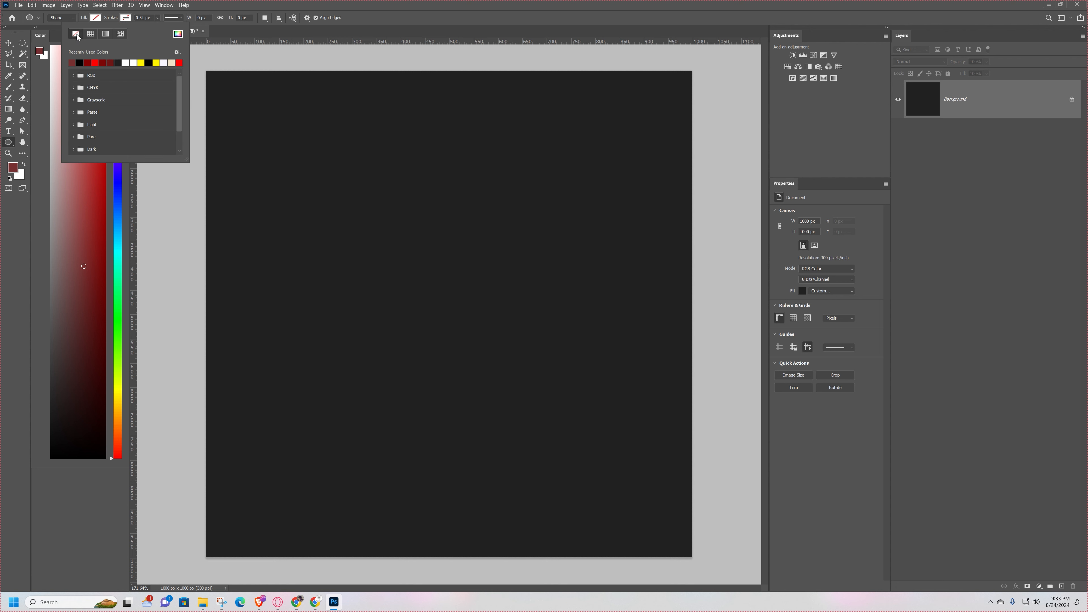
pyautogui.click(96, 19)
pyautogui.click(148, 34)
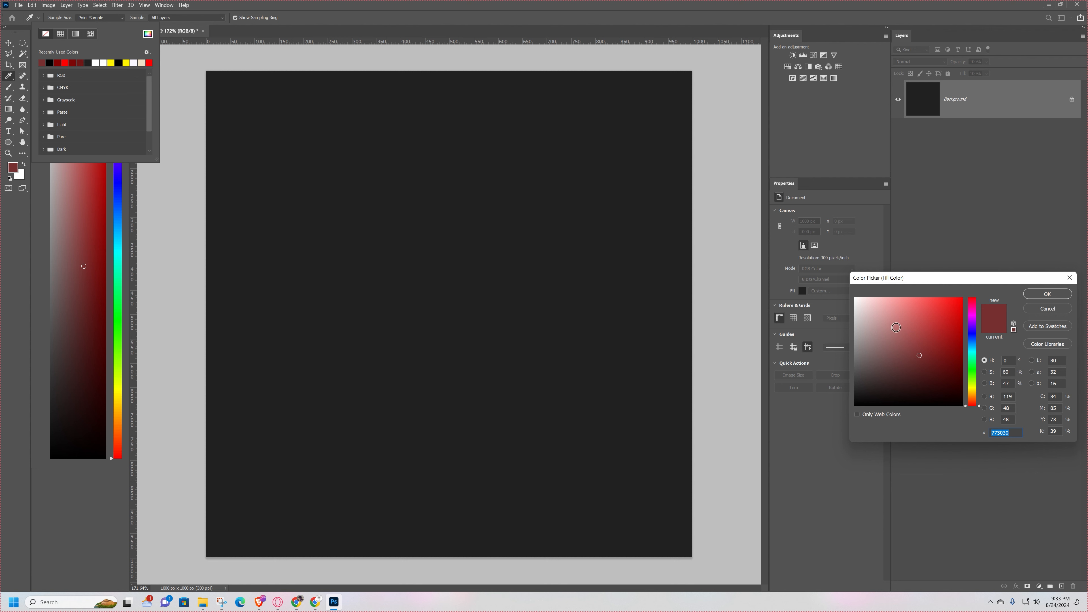
pyautogui.moveTo(938, 354)
pyautogui.mouseDown()
pyautogui.moveTo(939, 332)
pyautogui.moveTo(934, 348)
pyautogui.mouseUp()
pyautogui.click(1046, 294)
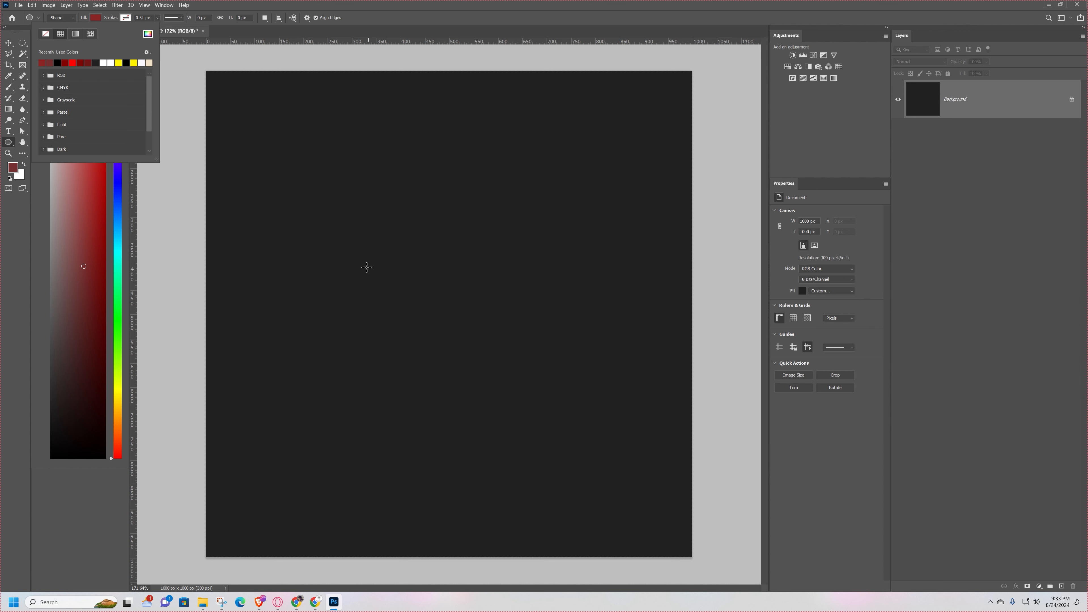
# Step: Draw a circle shape about 499 px in diameter and move it slightly down and to the right, near the canvas center
pyautogui.moveTo(360, 258); pyautogui.dragTo(642, 434)
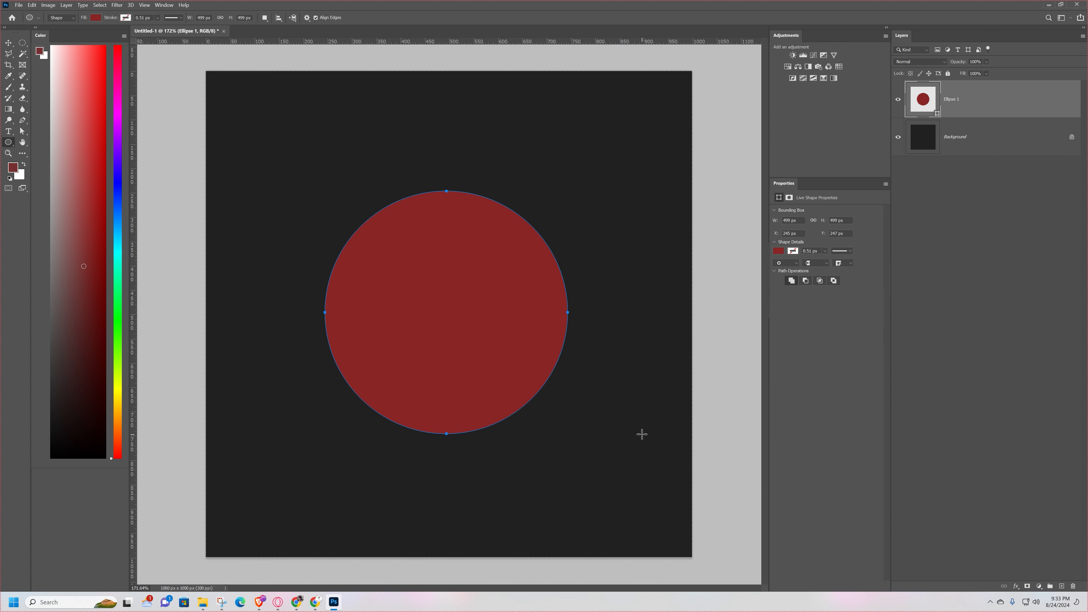
pyautogui.click(8, 44)
pyautogui.moveTo(440, 323)
pyautogui.mouseDown()
pyautogui.moveTo(422, 325)
pyautogui.moveTo(455, 329)
pyautogui.moveTo(441, 321)
pyautogui.moveTo(436, 331)
pyautogui.mouseUp()
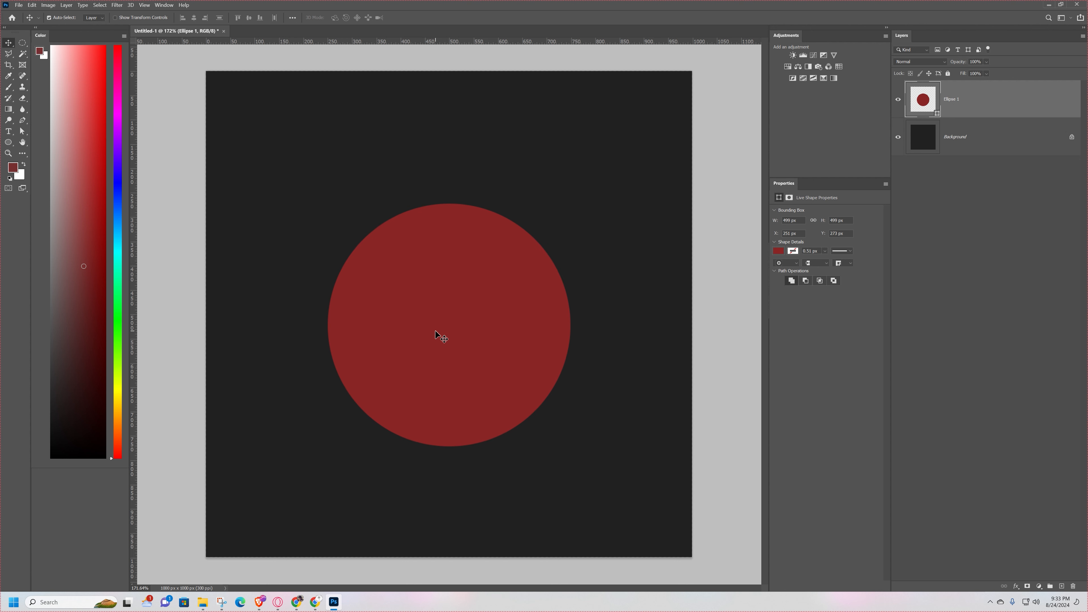
# Step: Change the circle shape's fill to bright yellow and move the circle slightly up and to the right
pyautogui.click(779, 251)
pyautogui.click(857, 296)
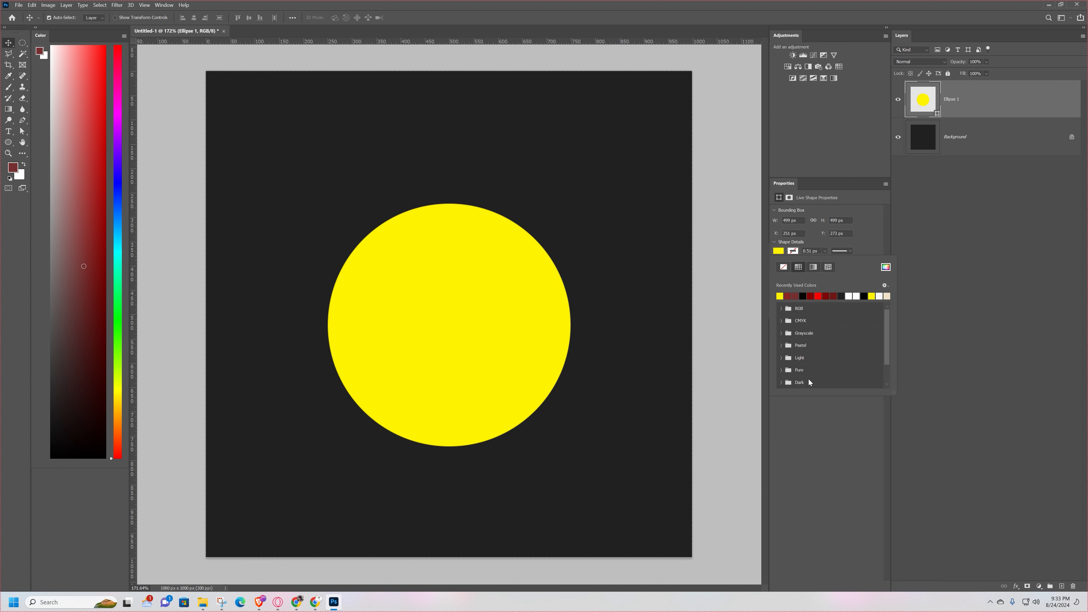
pyautogui.click(510, 336)
pyautogui.moveTo(509, 336)
pyautogui.mouseDown()
pyautogui.moveTo(529, 336)
pyautogui.moveTo(509, 326)
pyautogui.mouseUp()
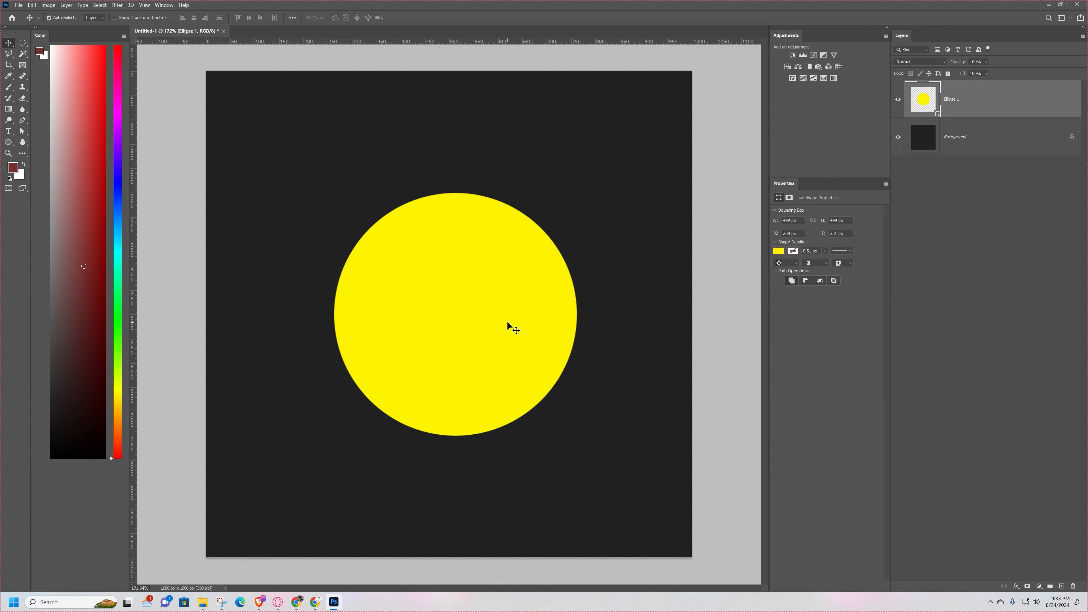
# Step: Delete the yellow circle's shape layer
pyautogui.press('Delete')
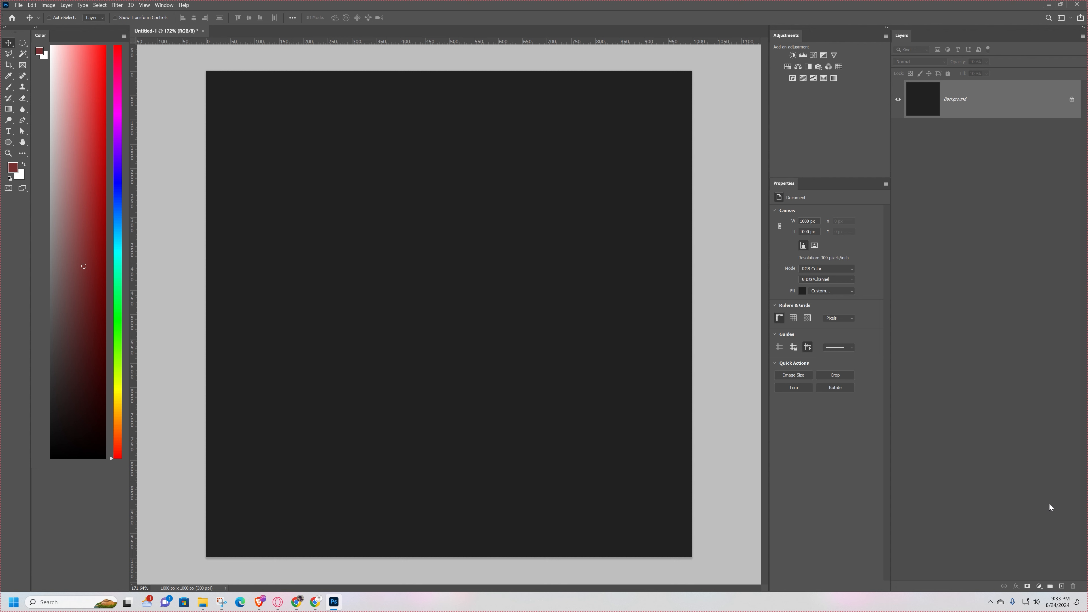
# Step: Add a new blank layer and set up the Brush with the Hard Round preset and a dark red colour
pyautogui.hotkey('ctrl', 'alt', 'shift', 'n')
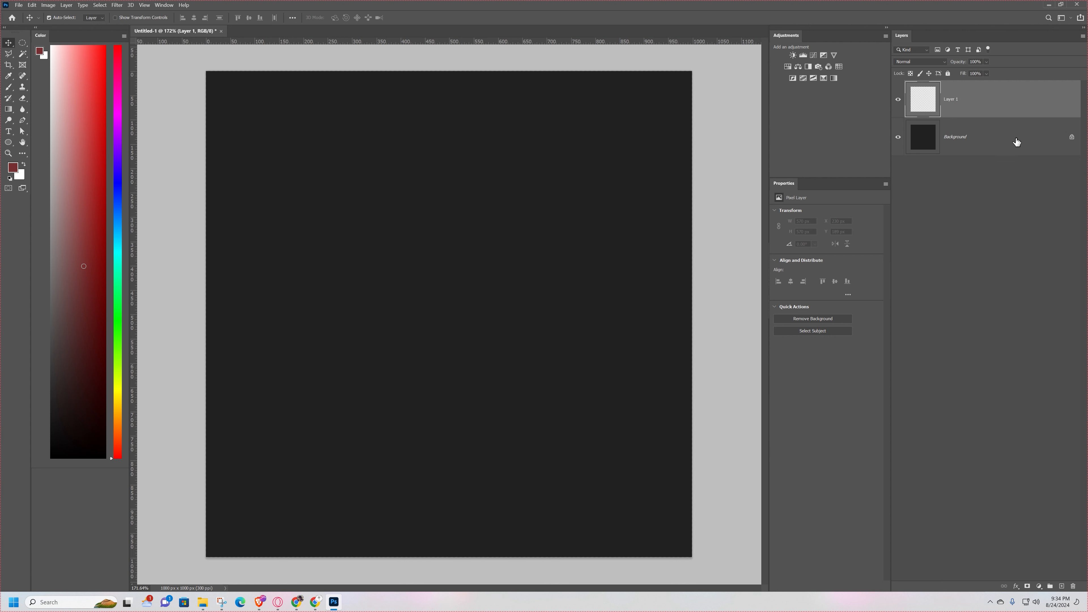
pyautogui.moveTo(88, 257)
pyautogui.mouseDown()
pyautogui.moveTo(88, 246)
pyautogui.moveTo(88, 262)
pyautogui.mouseUp()
pyautogui.click(8, 87)
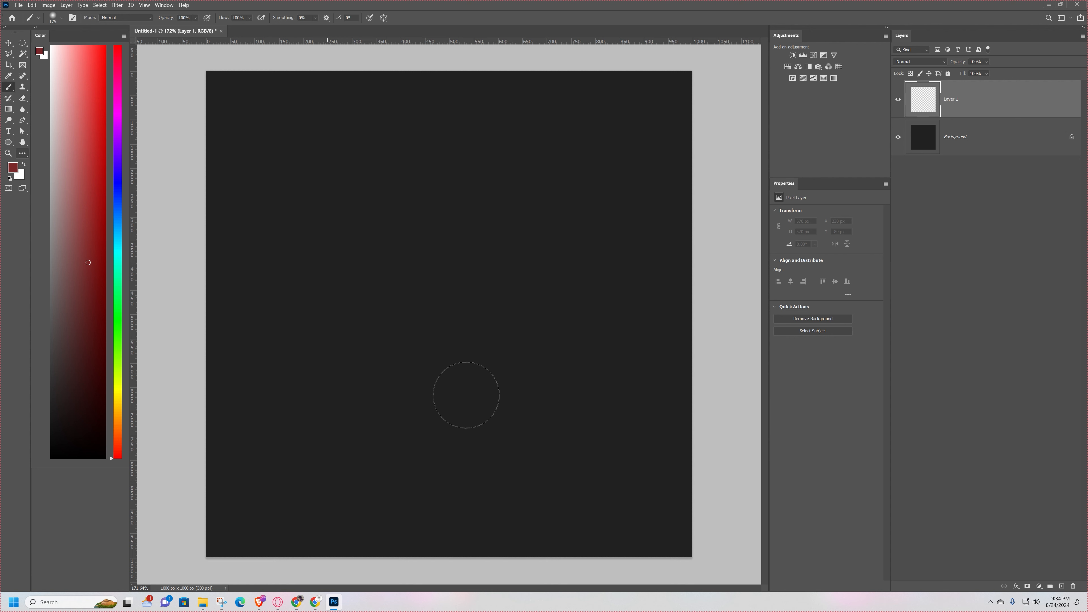
pyautogui.rightClick(472, 388)
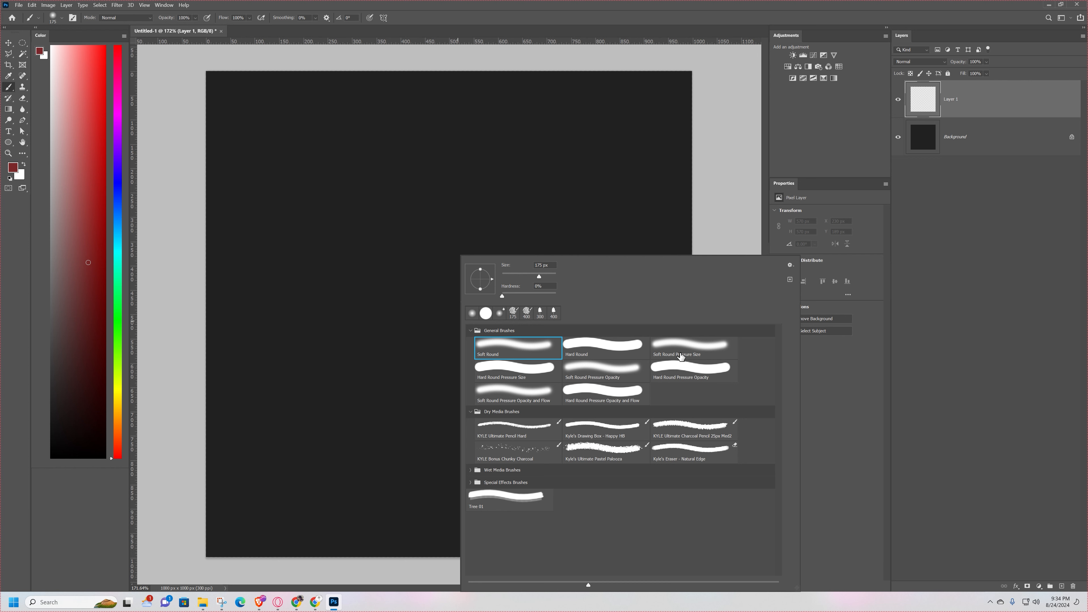
pyautogui.click(603, 352)
pyautogui.click(969, 97)
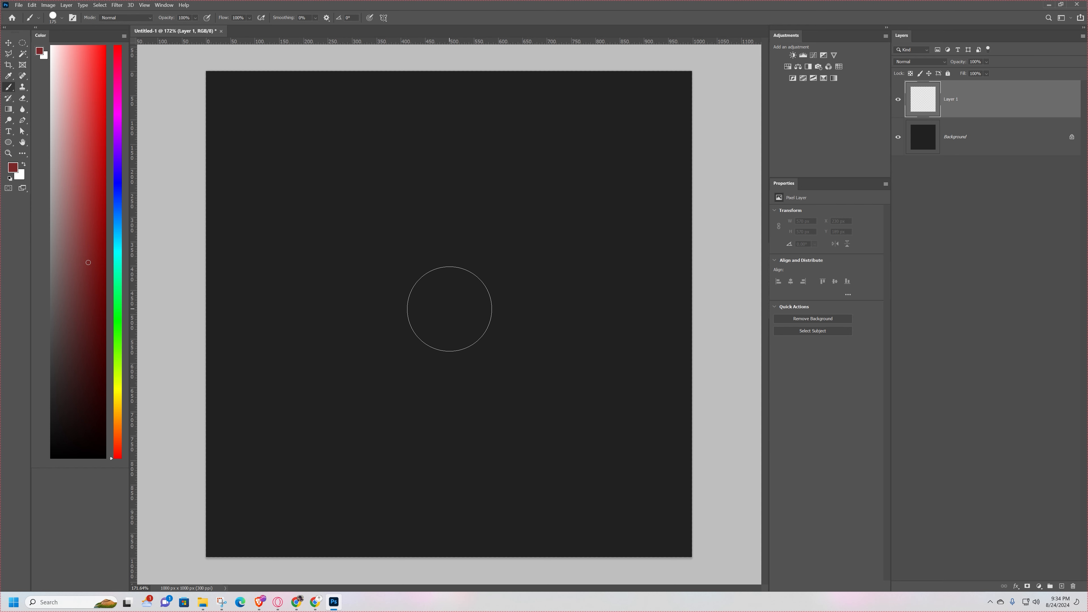
# Step: Enlarge the brush to 700 px and stamp a single dark red circle near the canvas center
pyautogui.press(']')
pyautogui.press(']')
pyautogui.press(']')
pyautogui.press(']')
pyautogui.press(']')
pyautogui.press(']')
pyautogui.press(']')
pyautogui.press(']')
pyautogui.press(']')
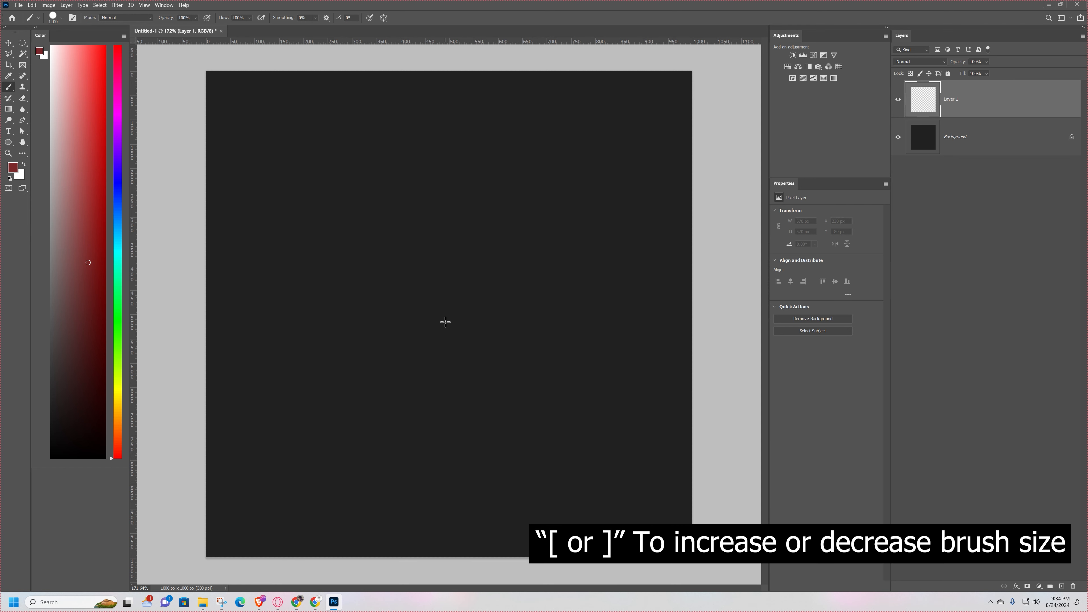
pyautogui.press('[')
pyautogui.press('[')
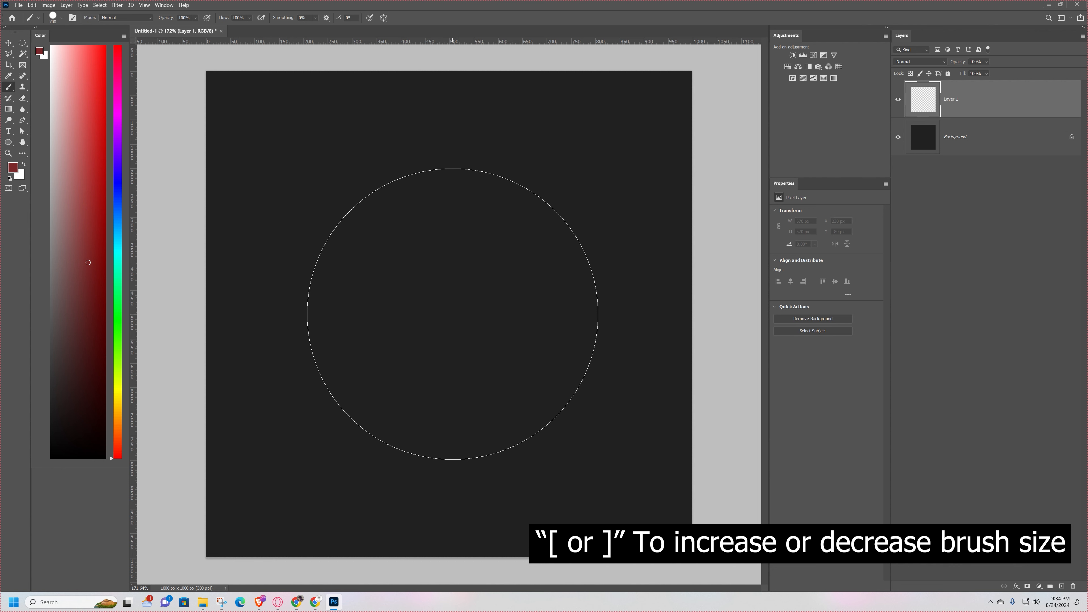
pyautogui.press(']')
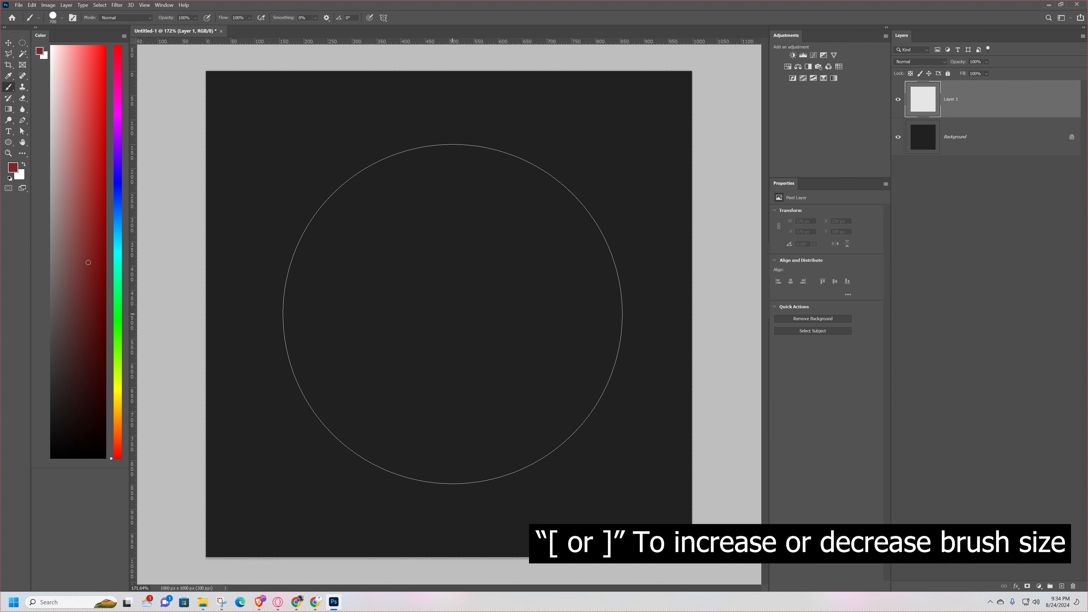
pyautogui.click(453, 314)
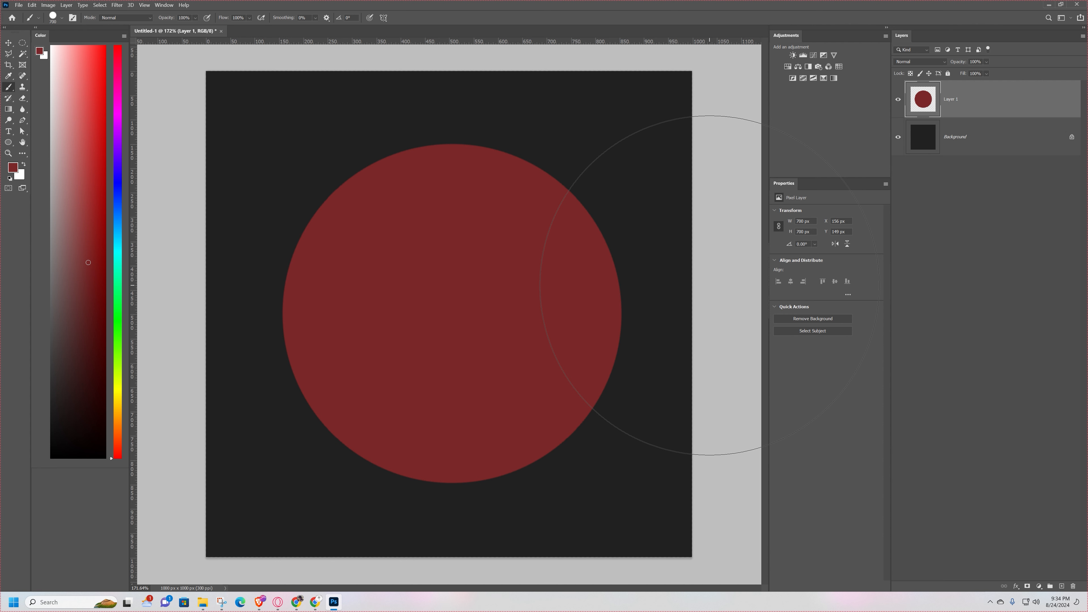
# Step: Delete the layer holding the dark red circle
pyautogui.press('v')
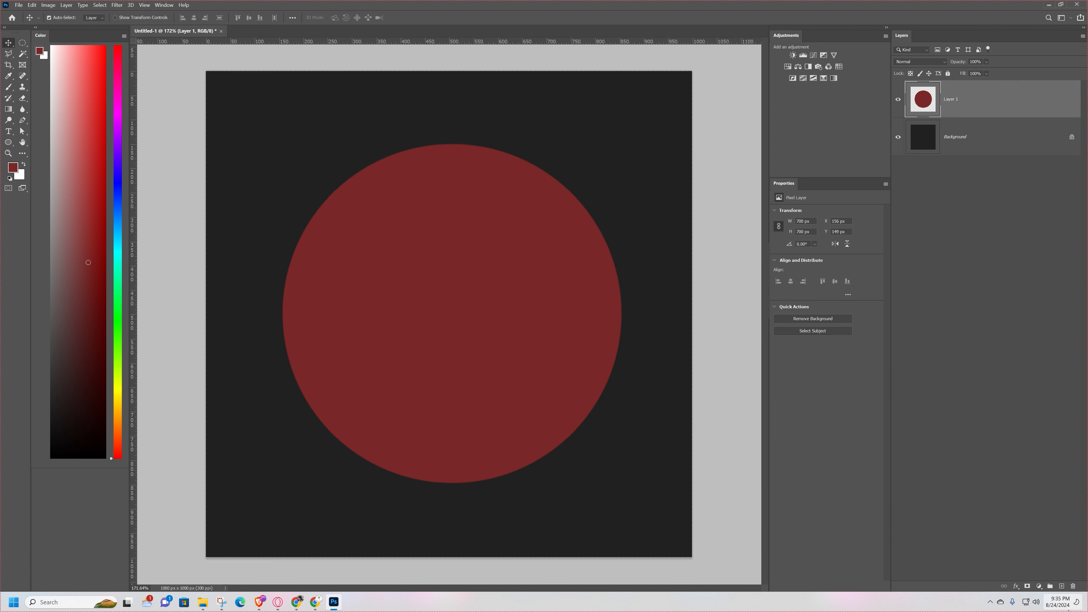
pyautogui.click(1074, 588)
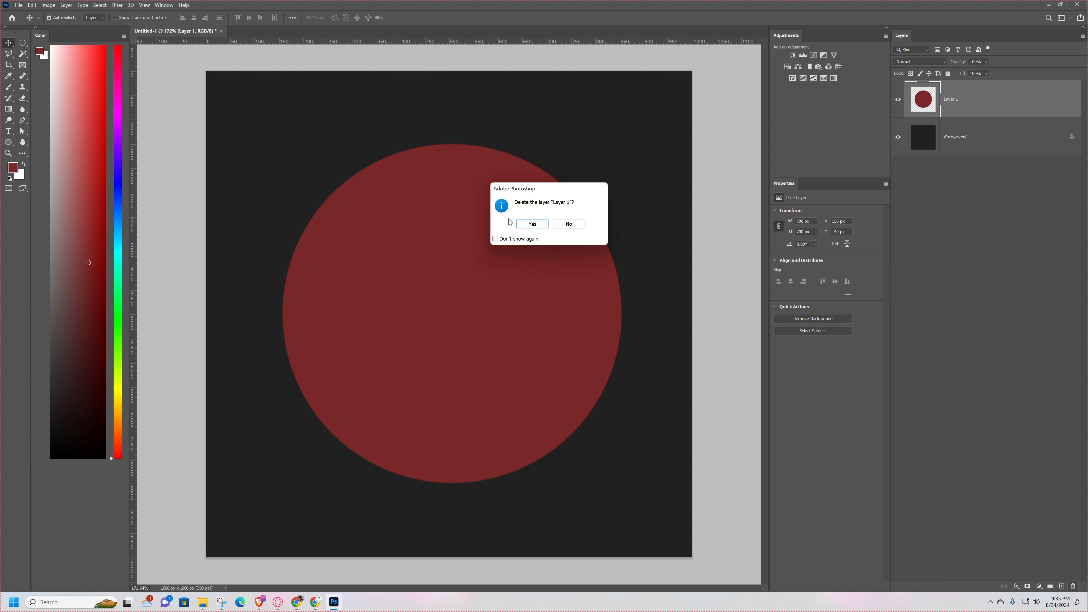
pyautogui.click(532, 224)
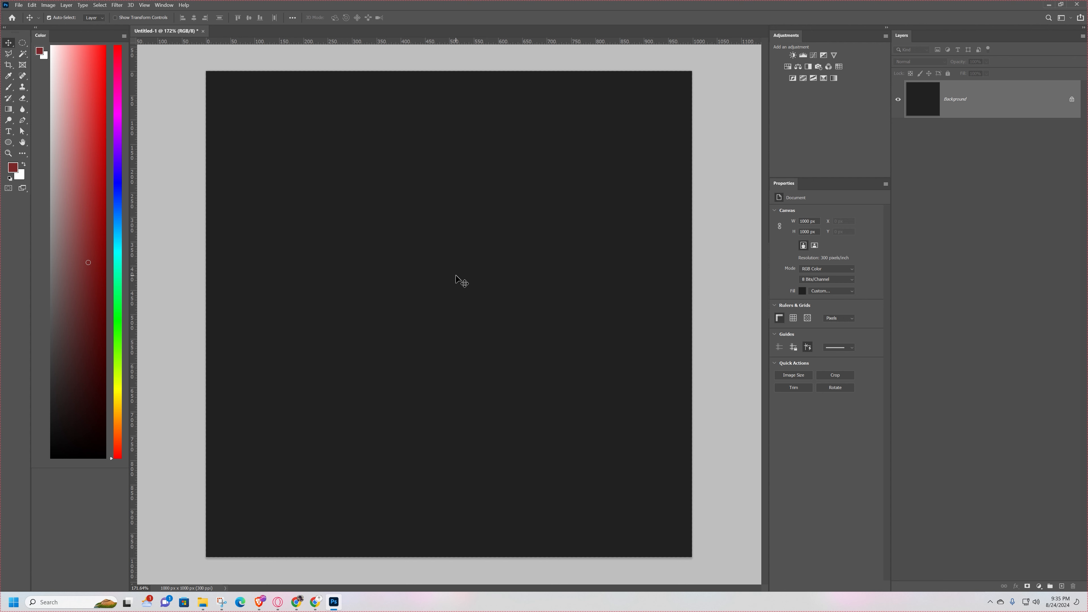
# Step: Stamp a green circle with the 700 px Hard Round brush on a new layer near the canvas center
pyautogui.click(119, 270)
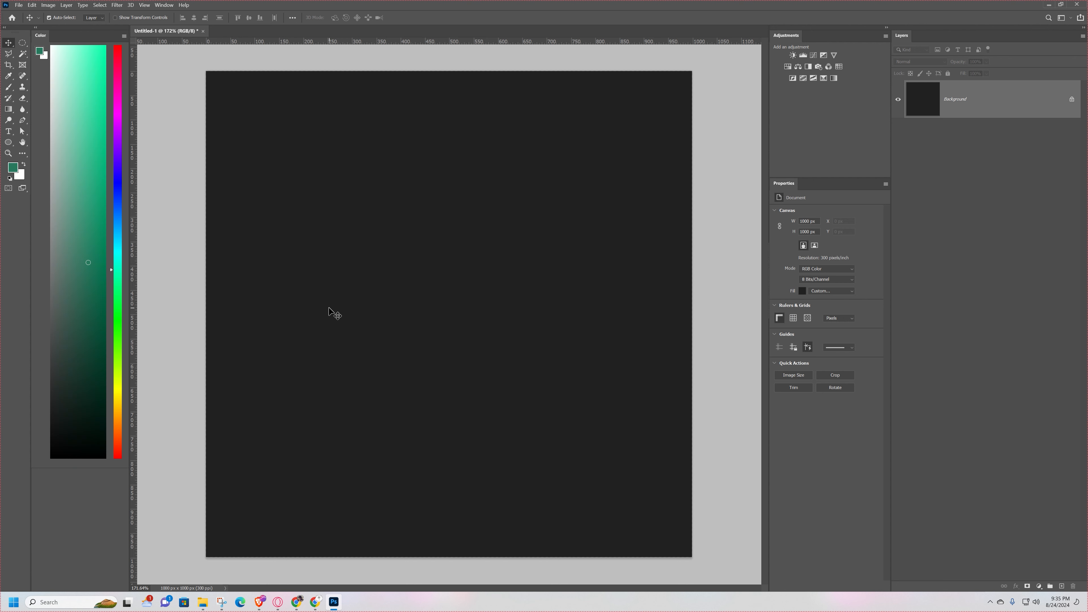
pyautogui.press('b')
pyautogui.rightClick(484, 360)
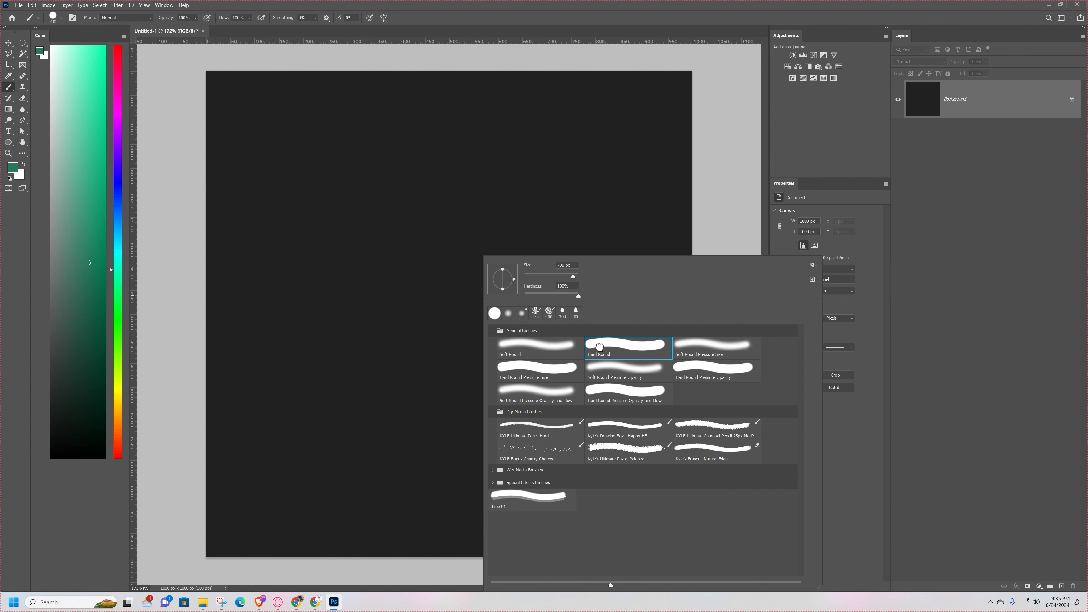
pyautogui.click(975, 106)
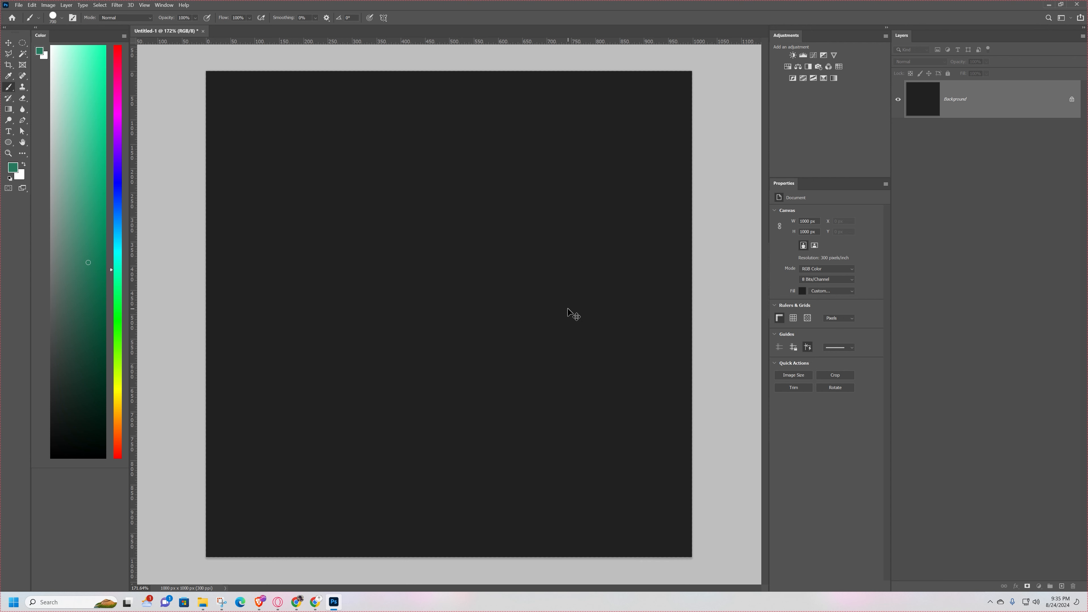
pyautogui.hotkey('ctrl', 'shift', 'alt', 'n')
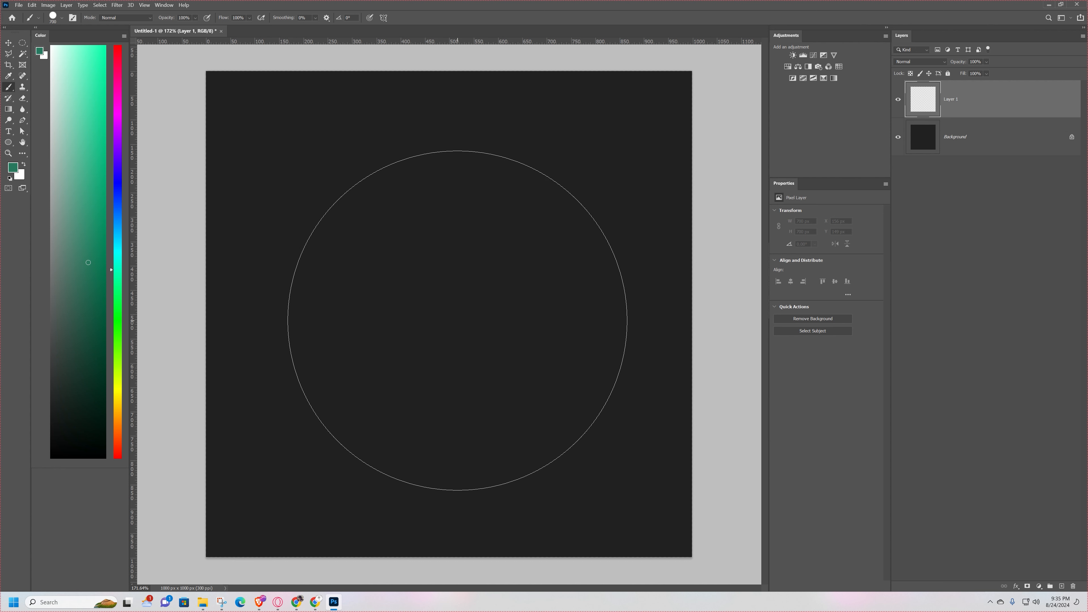
pyautogui.click(457, 320)
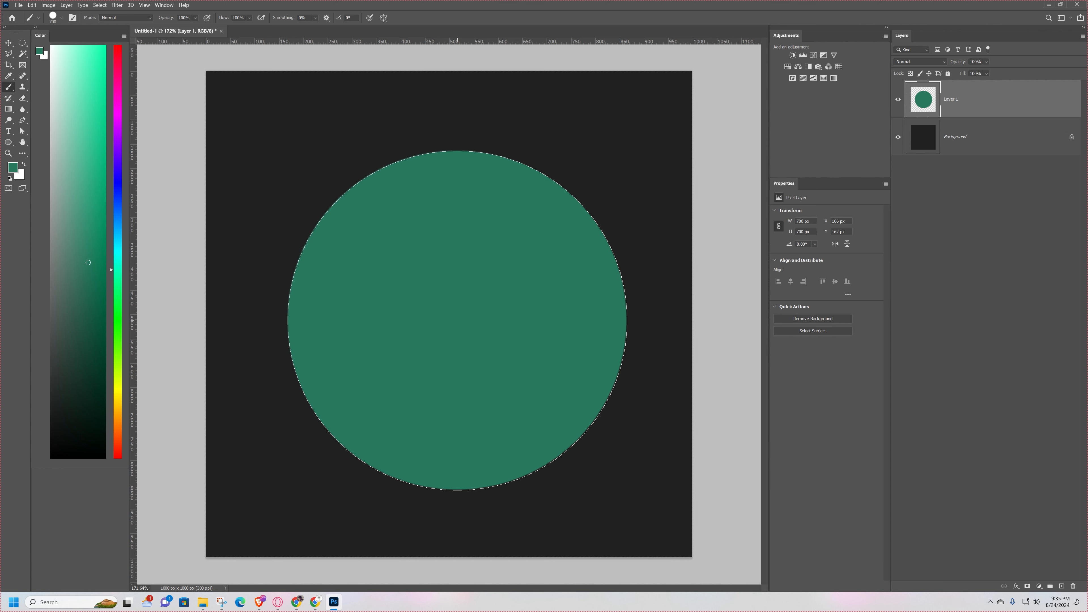
pyautogui.press('v')
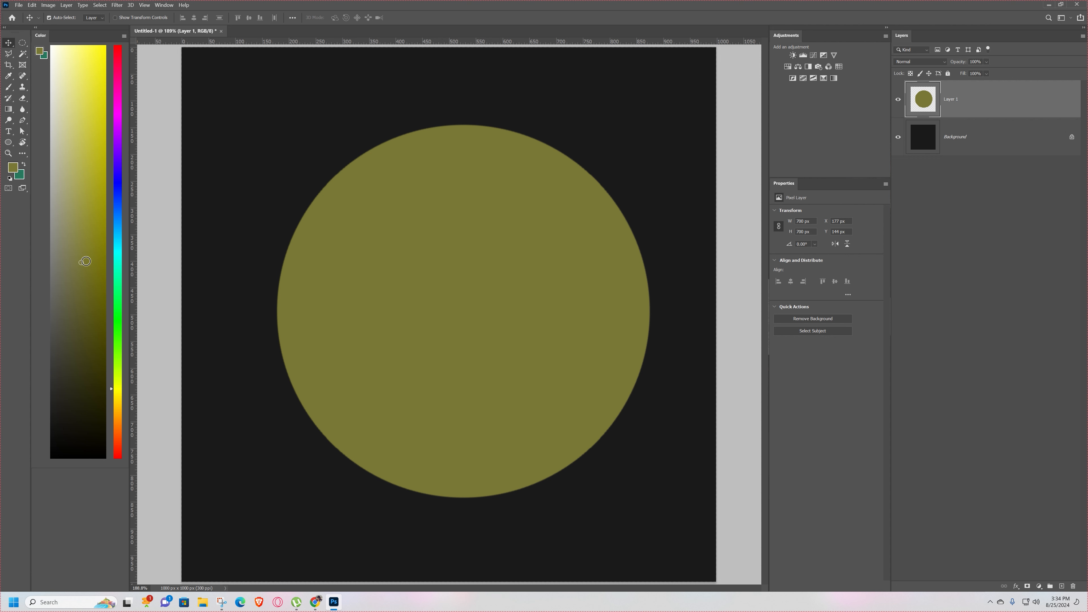
# Step: Add a new layer above the olive circle and set up a 600 px Soft Round brush in a darker olive
pyautogui.click(1062, 585)
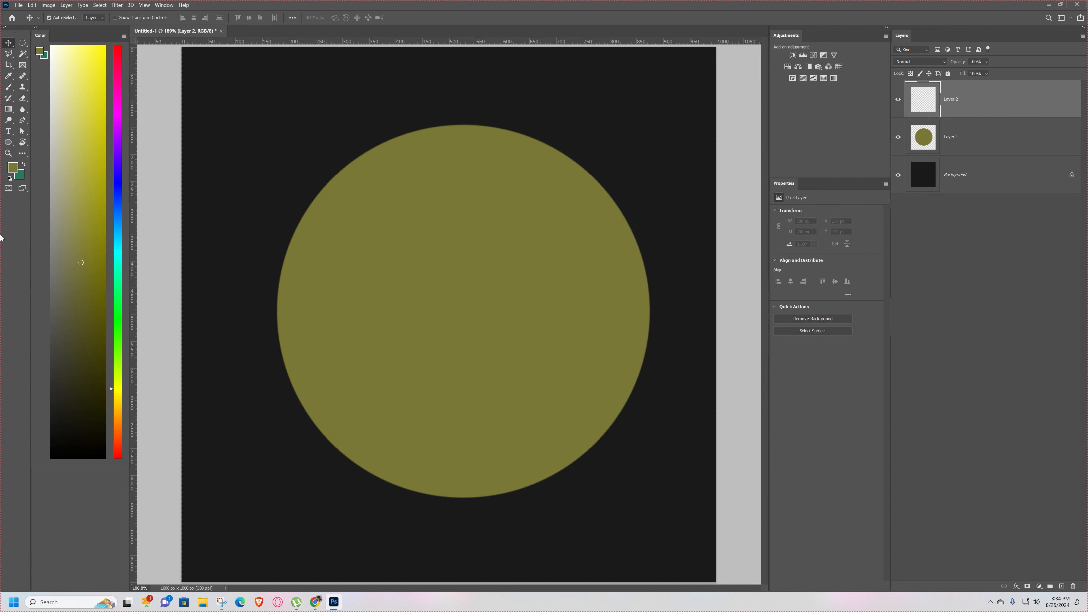
pyautogui.click(8, 89)
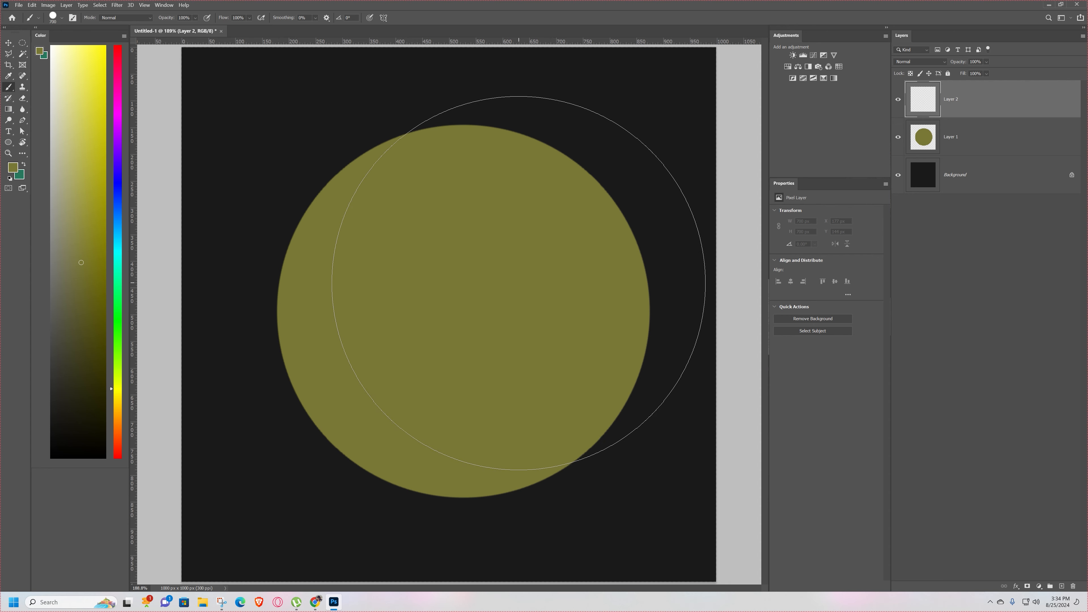
pyautogui.rightClick(495, 330)
pyautogui.click(552, 345)
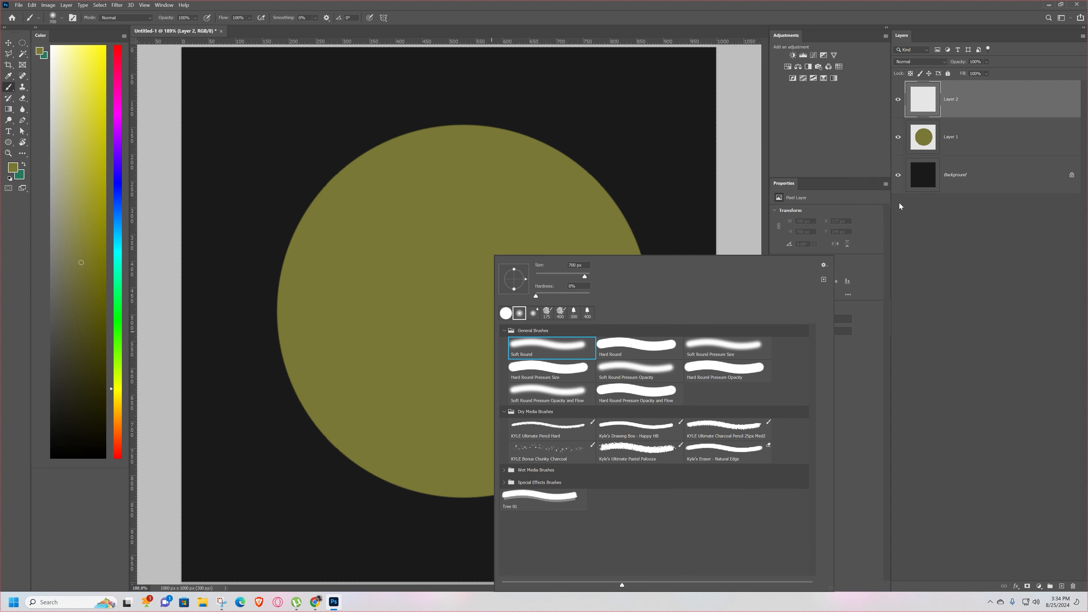
pyautogui.click(962, 100)
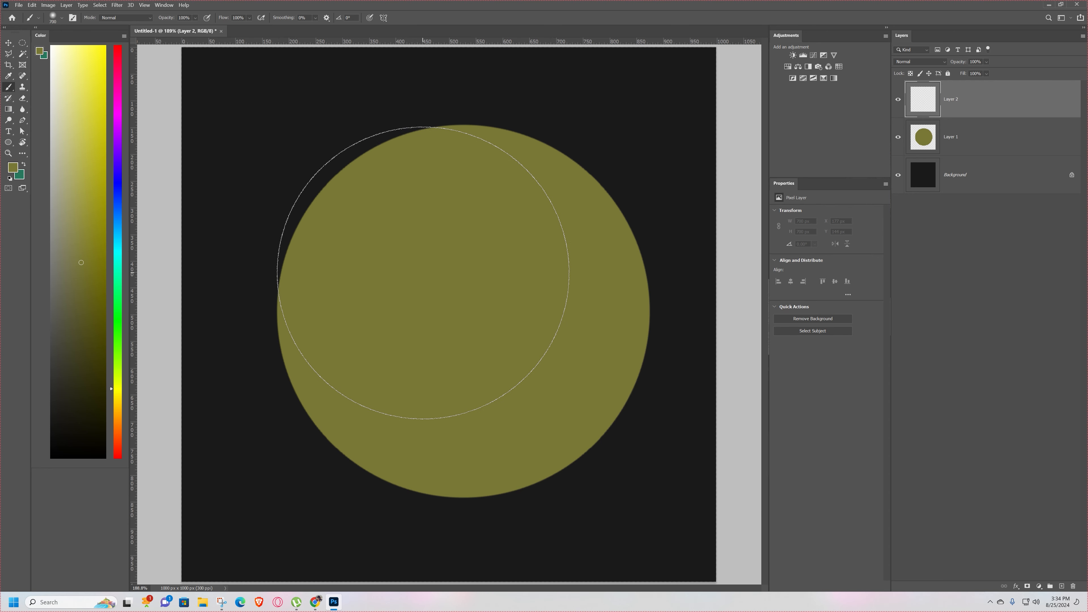
pyautogui.press('[')
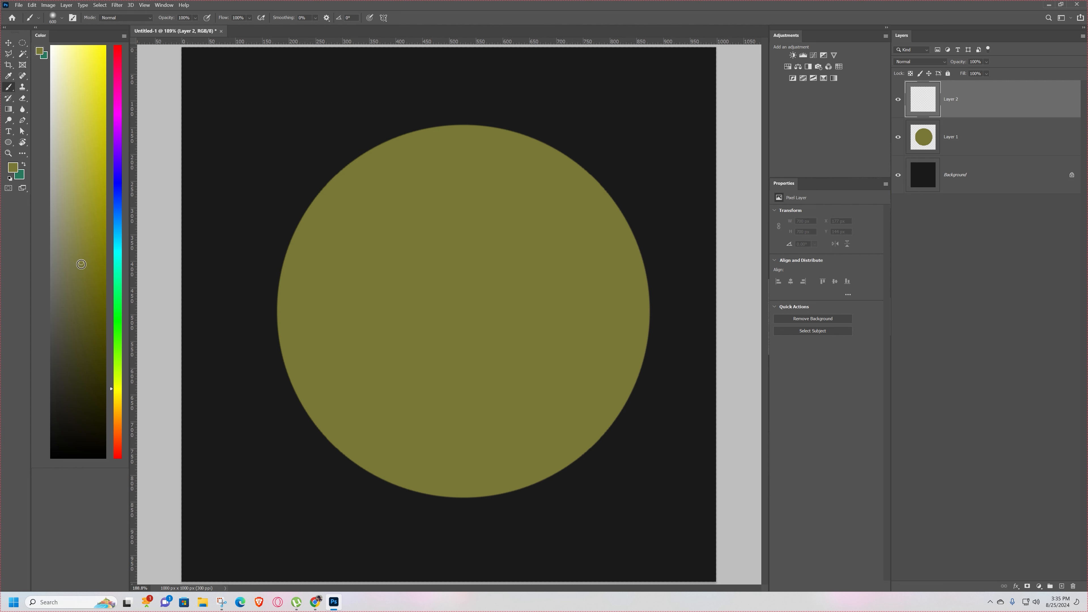
pyautogui.moveTo(81, 264); pyautogui.dragTo(83, 291)
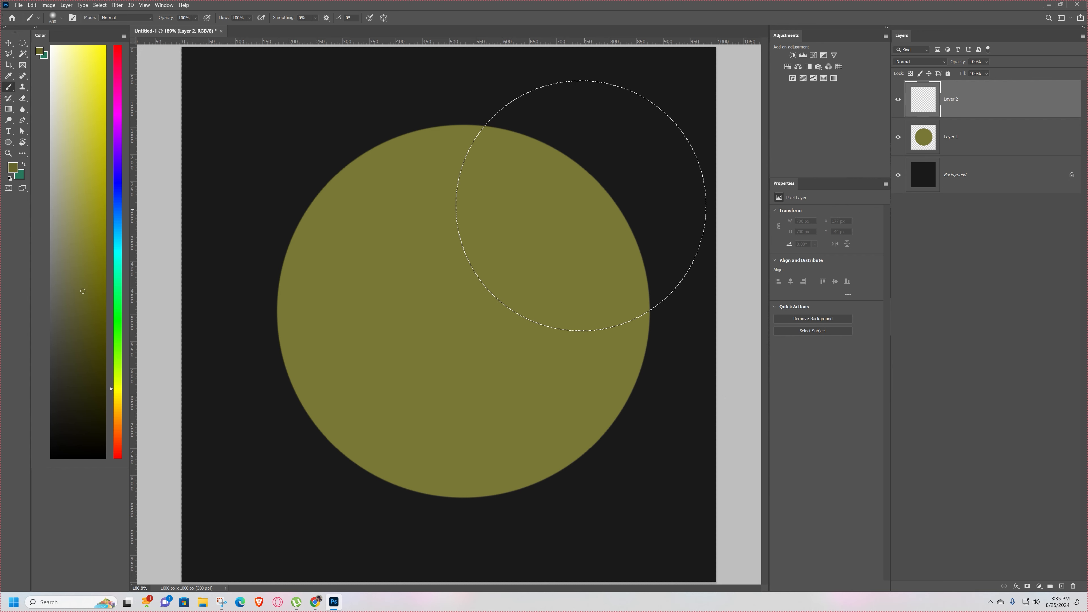
# Step: Try a freehand shading stroke over the circle's right side and undo it
pyautogui.moveTo(576, 204)
pyautogui.mouseDown()
pyautogui.moveTo(612, 259)
pyautogui.moveTo(620, 330)
pyautogui.mouseUp()
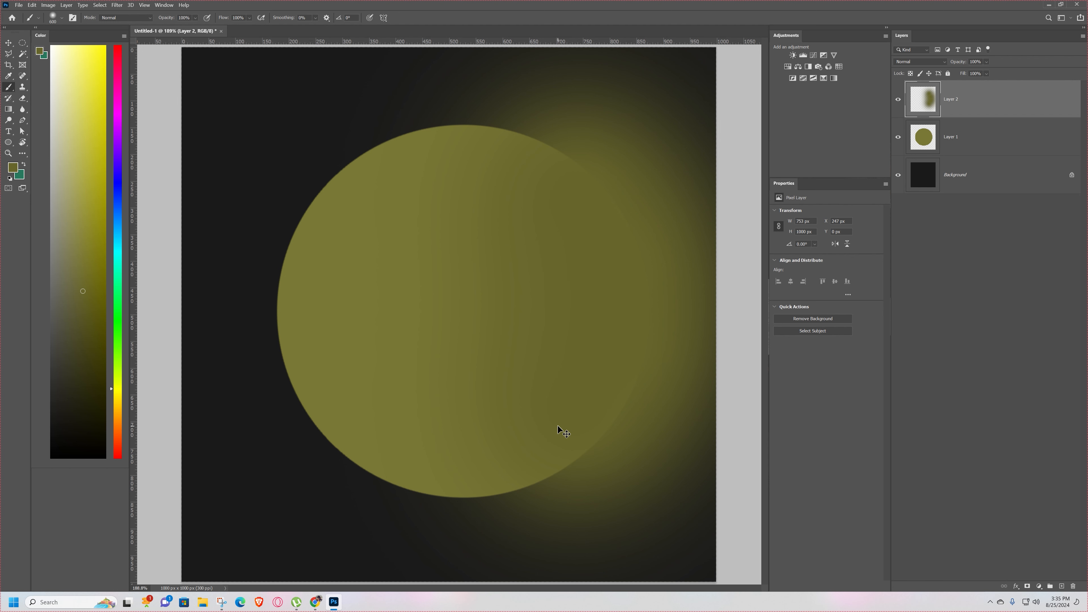
pyautogui.hotkey('ctrl', 'z')
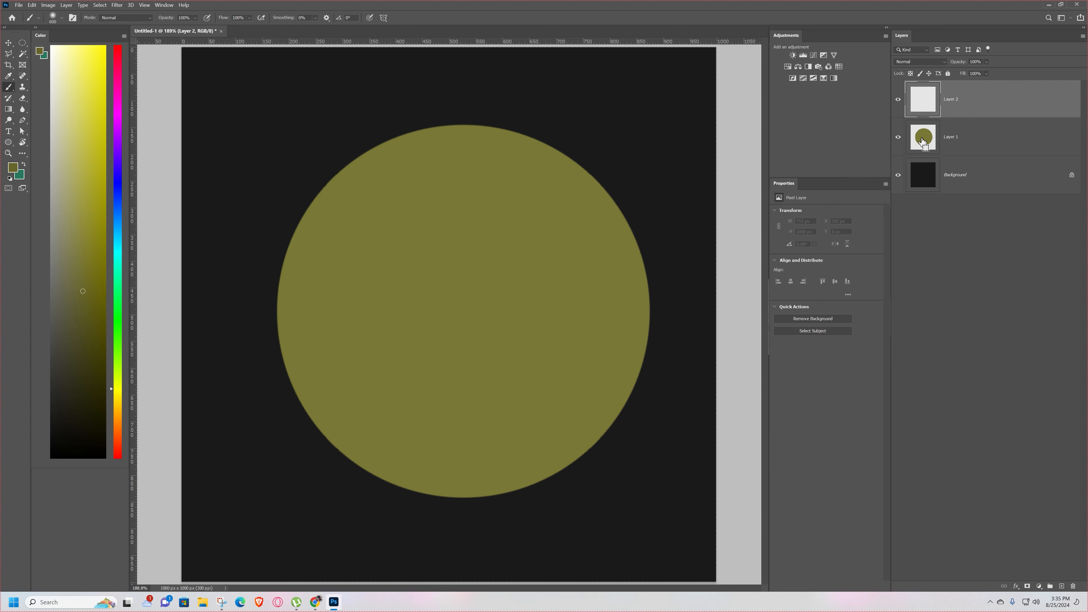
# Step: Shade the circle's lower-right side on Layer 2 within a selection of its outline, and clear the shading and the selection
pyautogui.keyDown('ctrl'); pyautogui.click(924, 144); pyautogui.keyUp('ctrl')
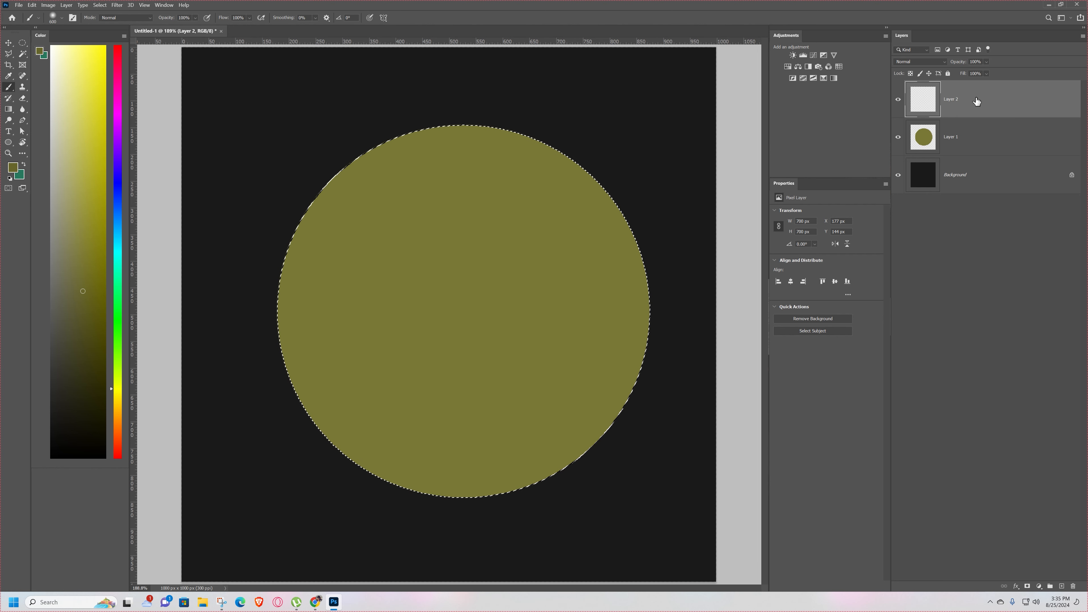
pyautogui.moveTo(658, 174)
pyautogui.mouseDown()
pyautogui.moveTo(678, 252)
pyautogui.moveTo(672, 391)
pyautogui.moveTo(620, 482)
pyautogui.moveTo(514, 538)
pyautogui.moveTo(464, 544)
pyautogui.moveTo(532, 527)
pyautogui.moveTo(634, 364)
pyautogui.moveTo(661, 230)
pyautogui.moveTo(636, 161)
pyautogui.moveTo(436, 553)
pyautogui.mouseUp()
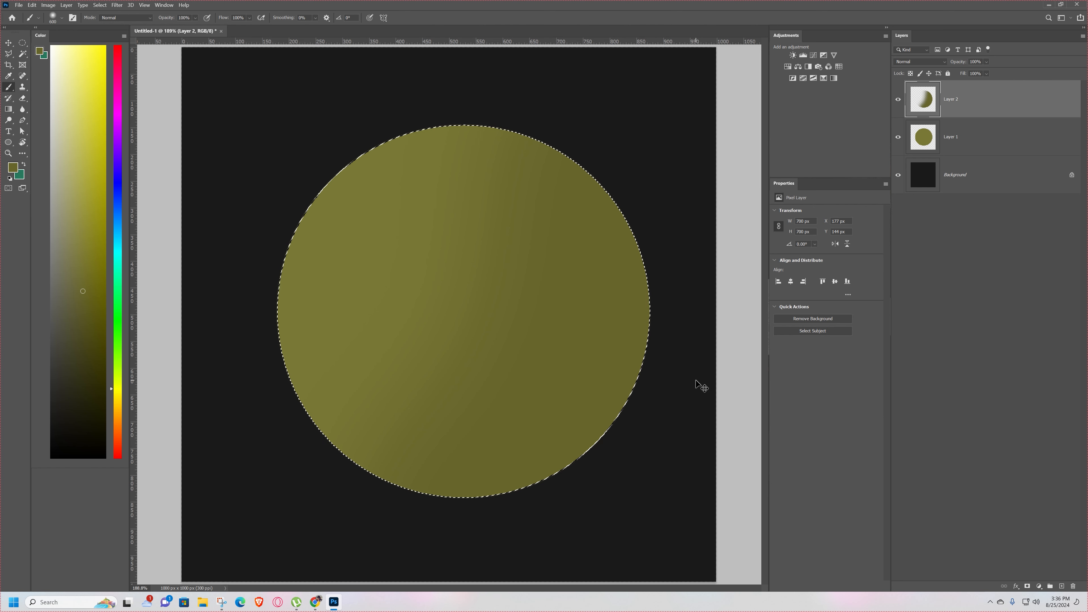
pyautogui.press('Delete')
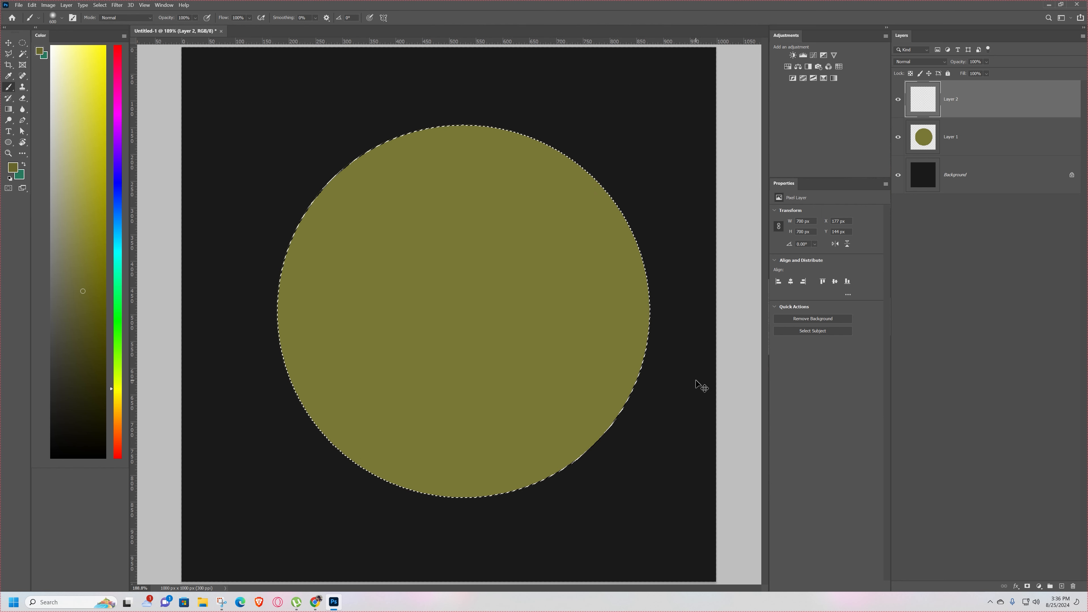
pyautogui.hotkey('ctrl', 'd')
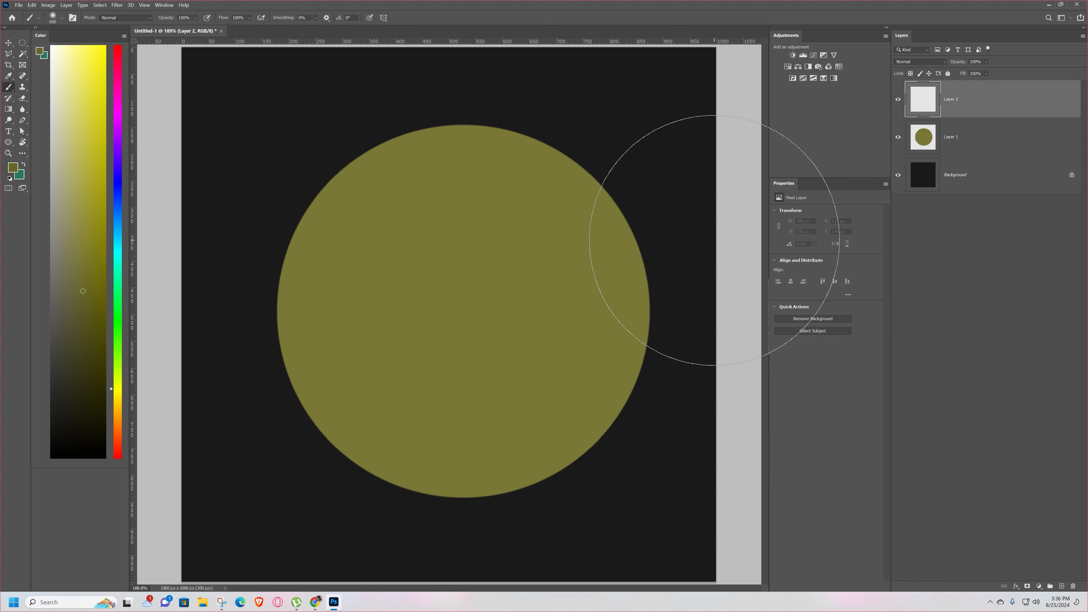
# Step: Clip Layer 2 to the circle layer with a clipping mask, releasing and reapplying the mask once
pyautogui.rightClick(987, 105)
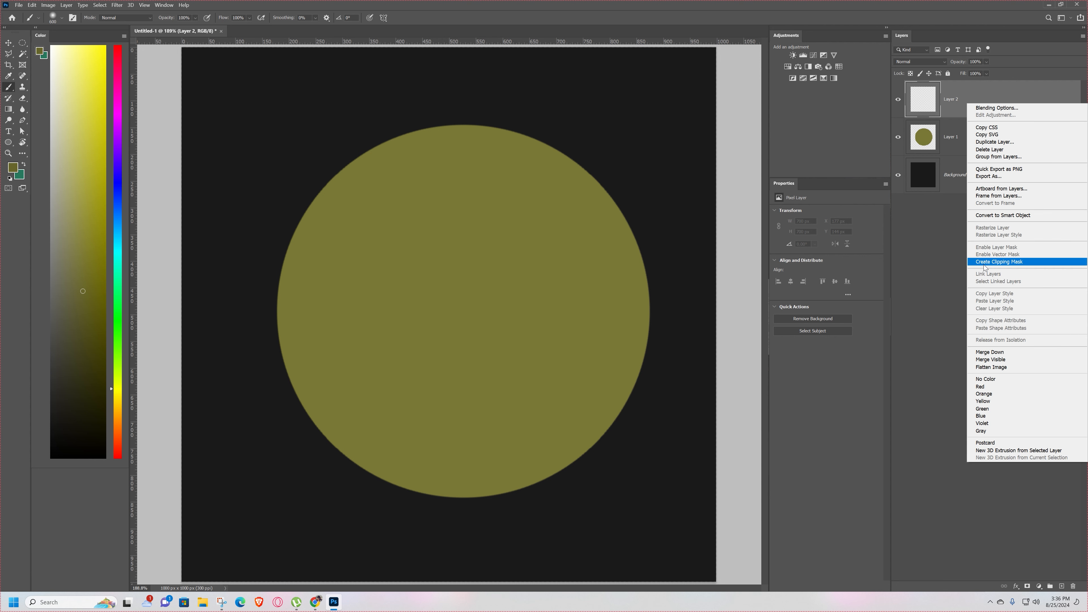
pyautogui.click(984, 262)
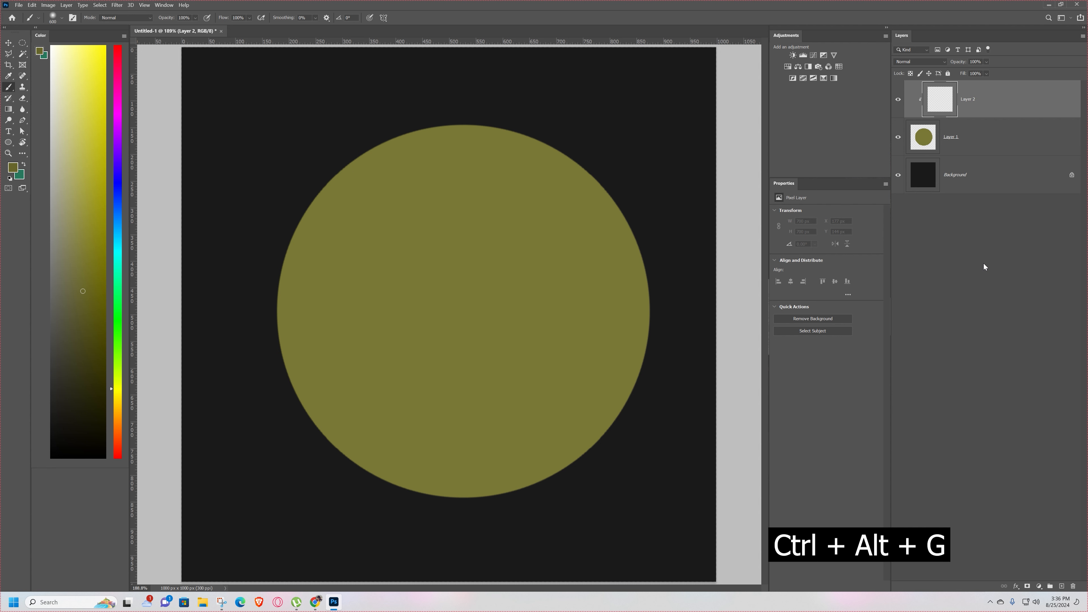
pyautogui.hotkey('ctrl', 'alt', 'g')
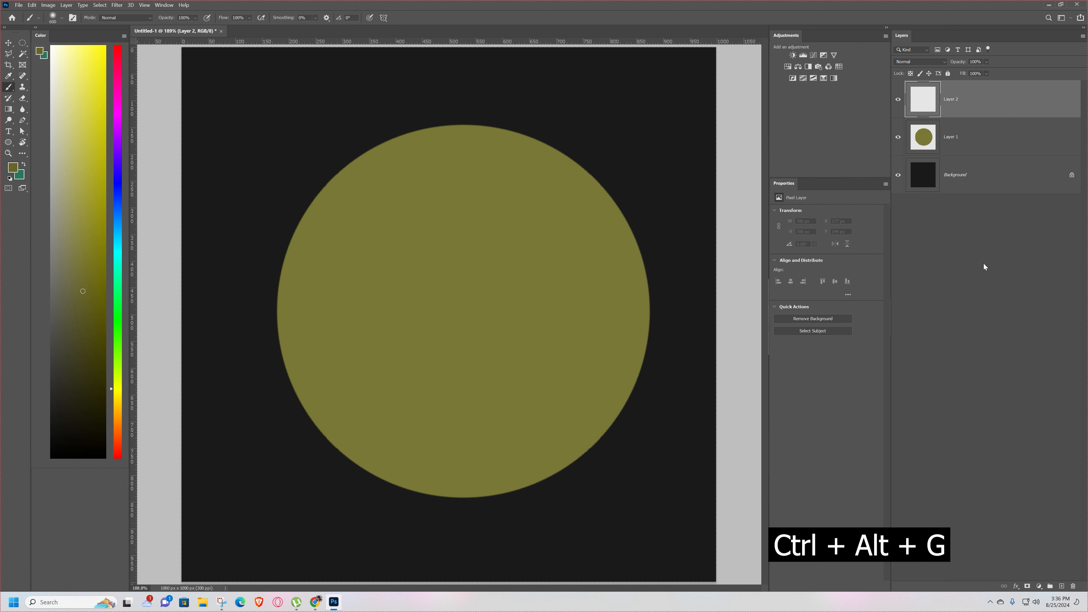
pyautogui.hotkey('ctrl', 'alt', 'g')
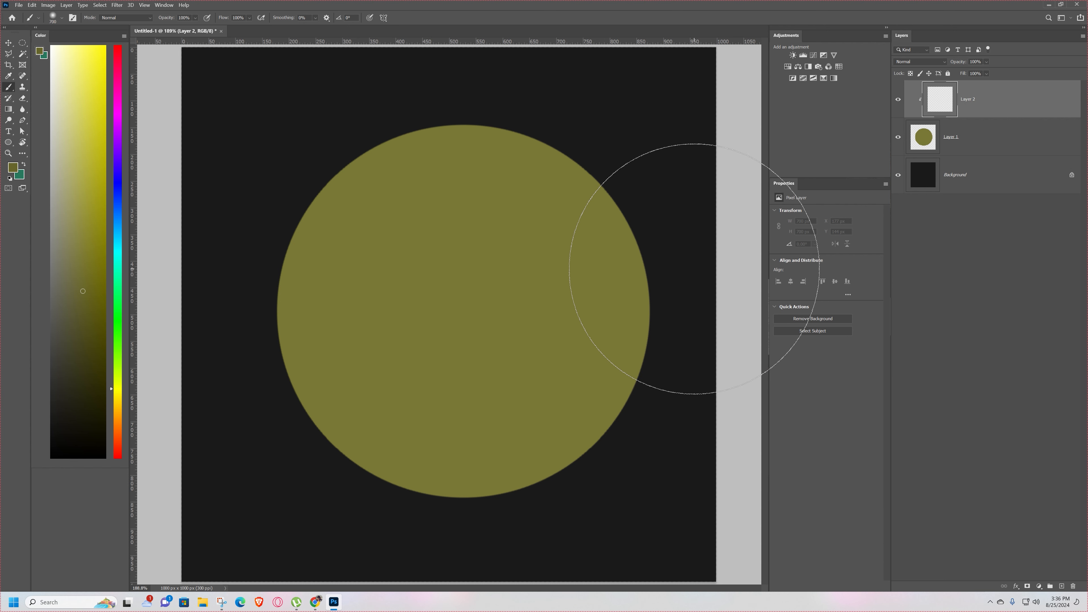
# Step: Paint soft darker olive shading along the circle's right and lower-right side on the clipped Layer 2 with a 700 px brush
pyautogui.moveTo(695, 268)
pyautogui.mouseDown()
pyautogui.moveTo(614, 457)
pyautogui.moveTo(539, 510)
pyautogui.moveTo(444, 520)
pyautogui.moveTo(485, 540)
pyautogui.moveTo(584, 502)
pyautogui.mouseUp()
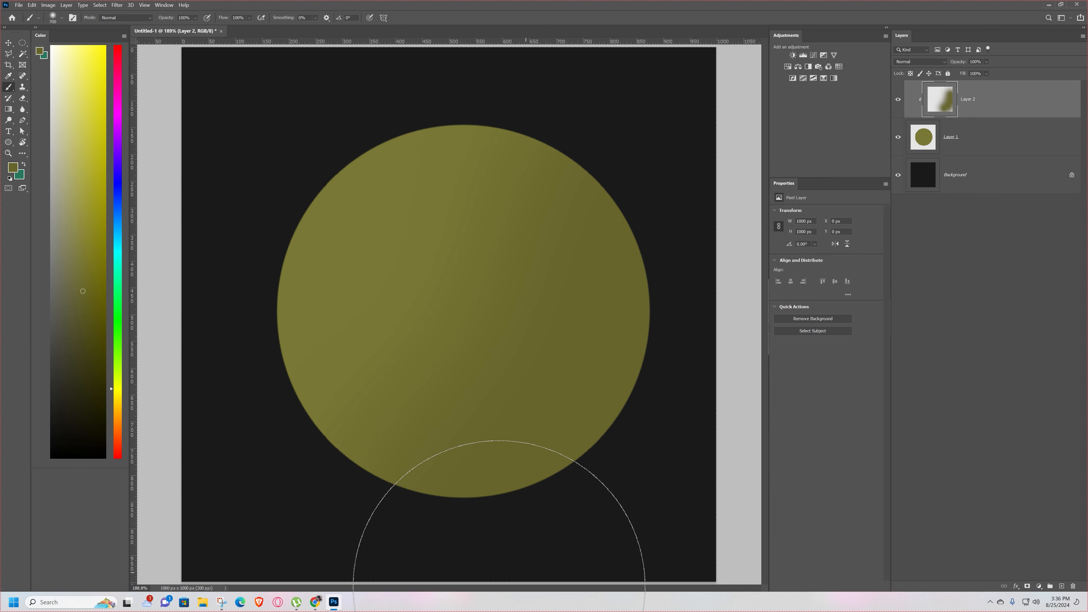
pyautogui.moveTo(637, 420)
pyautogui.mouseDown()
pyautogui.moveTo(669, 345)
pyautogui.moveTo(627, 500)
pyautogui.mouseUp()
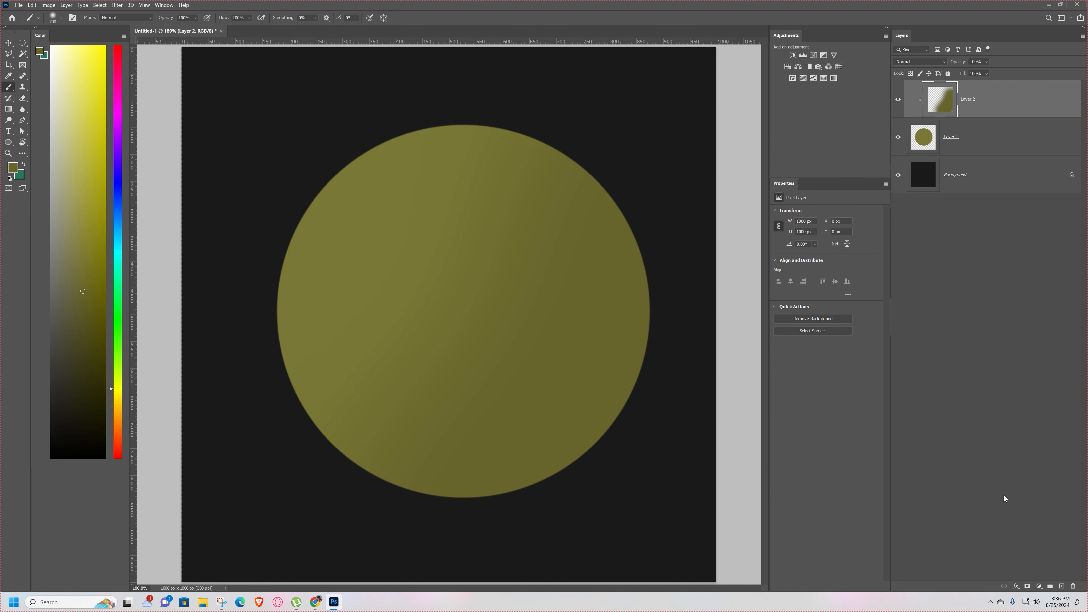
# Step: Paint darker olive shading along the circle's right side on a new layer clipped to the circle, using a soft 500 px brush
pyautogui.hotkey('ctrl', 'shift', 'alt', 'n')
pyautogui.hotkey('ctrl', 'alt', 'g')
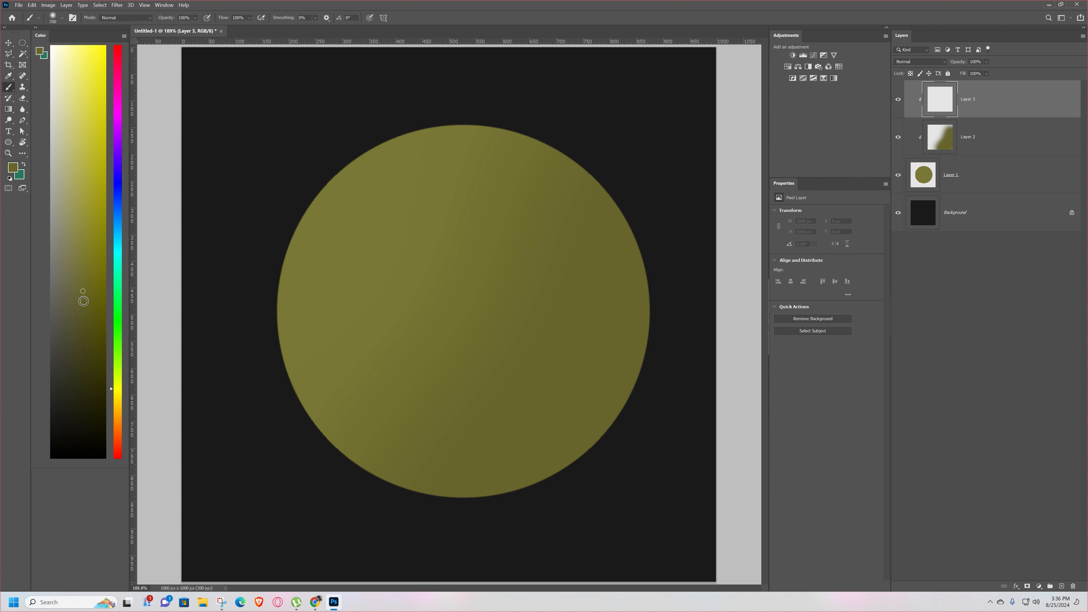
pyautogui.moveTo(83, 300); pyautogui.dragTo(83, 331)
pyautogui.press('[')
pyautogui.press('[')
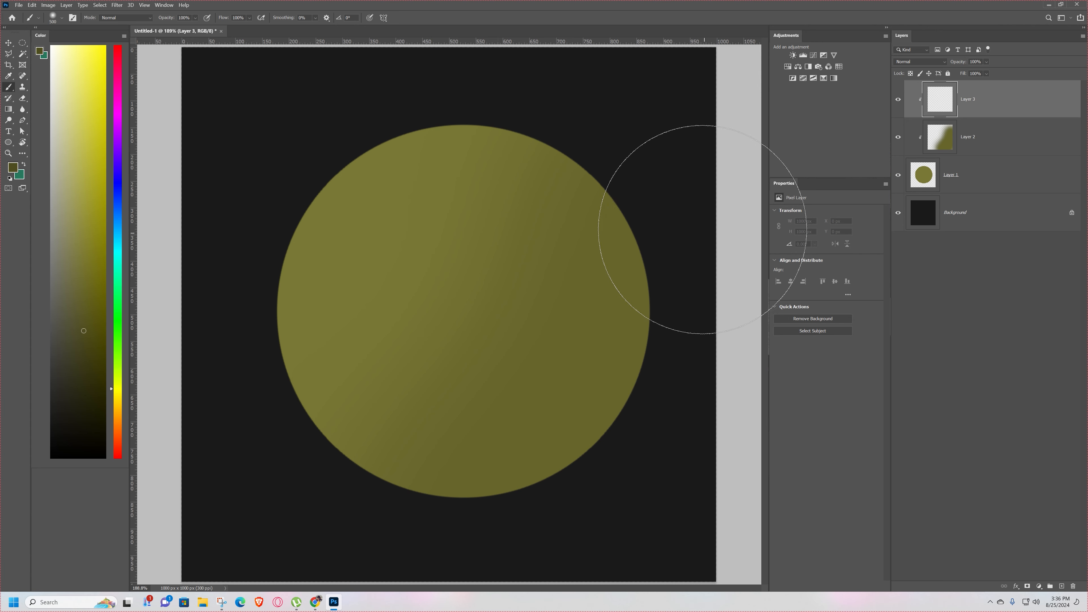
pyautogui.moveTo(682, 207)
pyautogui.mouseDown()
pyautogui.moveTo(690, 398)
pyautogui.moveTo(584, 552)
pyautogui.moveTo(543, 570)
pyautogui.mouseUp()
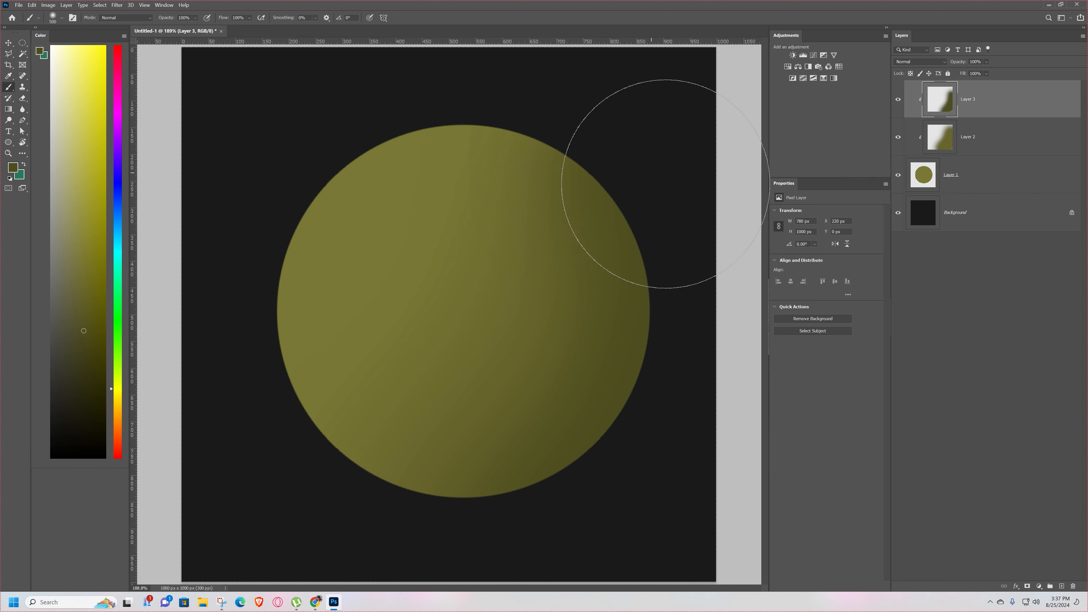
pyautogui.moveTo(655, 171); pyautogui.dragTo(619, 498)
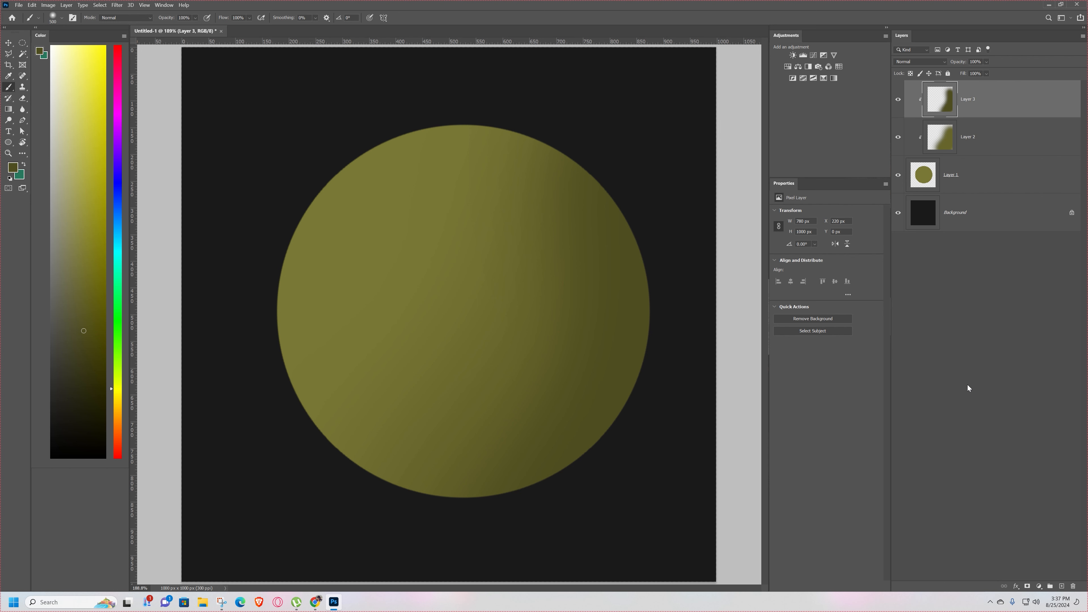
# Step: Add another clipped layer and paint dark brown-olive shading along the circle's right and lower-right edge with a 300 px brush
pyautogui.hotkey('ctrl', 'shift', 'alt', 'n')
pyautogui.hotkey('ctrl', 'alt', 'g')
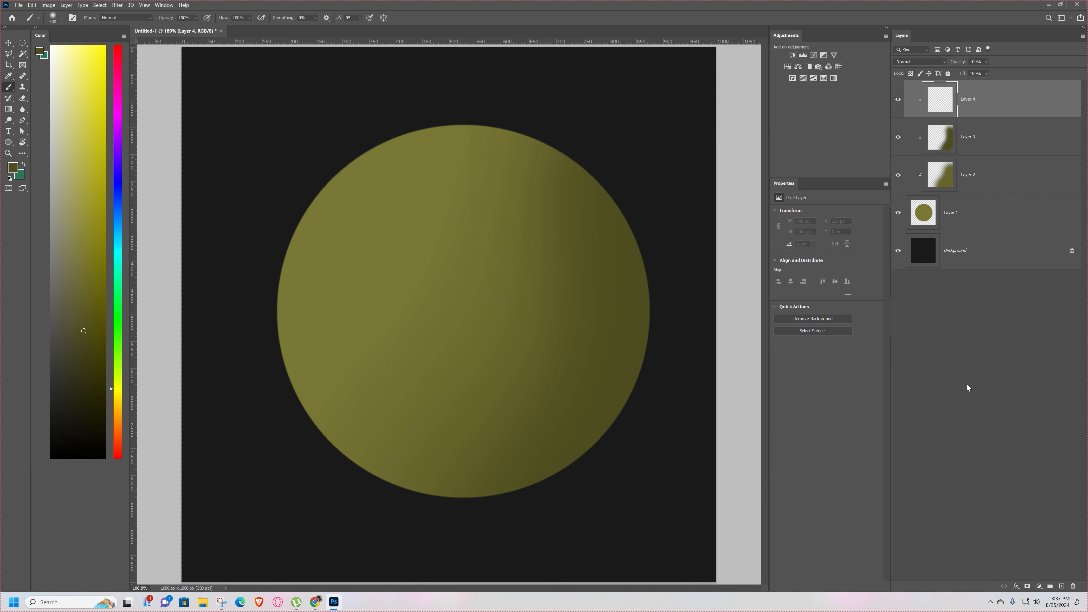
pyautogui.moveTo(88, 377); pyautogui.dragTo(87, 379)
pyautogui.press('[')
pyautogui.press('[')
pyautogui.moveTo(697, 352)
pyautogui.mouseDown()
pyautogui.moveTo(643, 496)
pyautogui.moveTo(700, 379)
pyautogui.moveTo(600, 514)
pyautogui.mouseUp()
pyautogui.moveTo(559, 563)
pyautogui.mouseDown()
pyautogui.moveTo(541, 574)
pyautogui.moveTo(550, 555)
pyautogui.moveTo(535, 553)
pyautogui.moveTo(582, 536)
pyautogui.moveTo(640, 483)
pyautogui.moveTo(705, 337)
pyautogui.moveTo(711, 248)
pyautogui.moveTo(681, 160)
pyautogui.moveTo(682, 173)
pyautogui.moveTo(664, 142)
pyautogui.mouseUp()
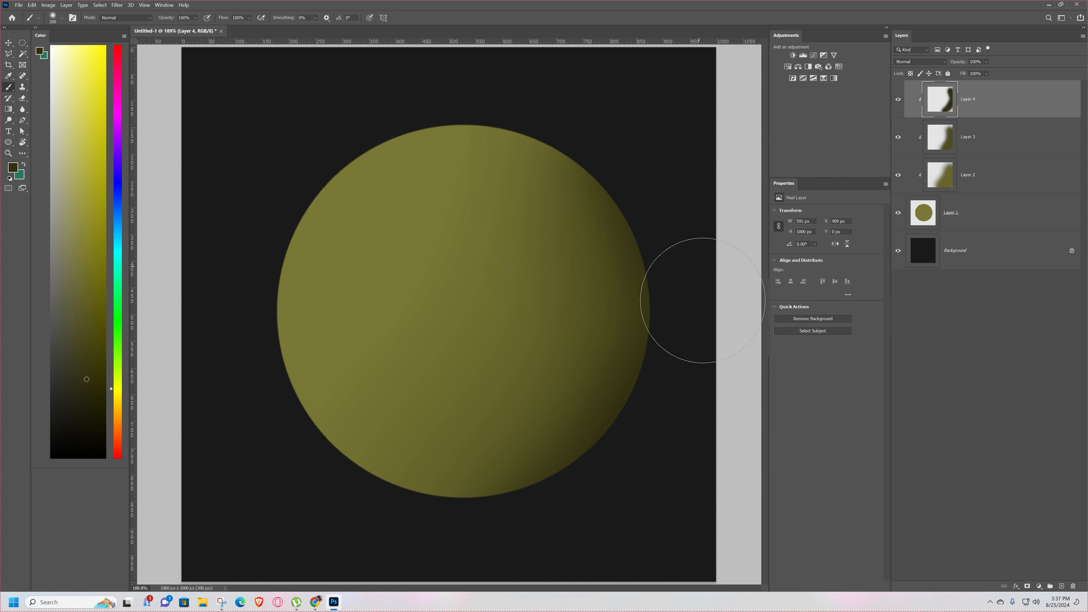
pyautogui.moveTo(666, 499)
pyautogui.mouseDown()
pyautogui.moveTo(551, 578)
pyautogui.moveTo(479, 581)
pyautogui.mouseUp()
# Step: Add another clipped layer and deepen the circle's right edge in a near-black olive with a 200 px brush
pyautogui.hotkey('ctrl', 'shift', 'alt', 'n')
pyautogui.hotkey('ctrl', 'alt', 'g')
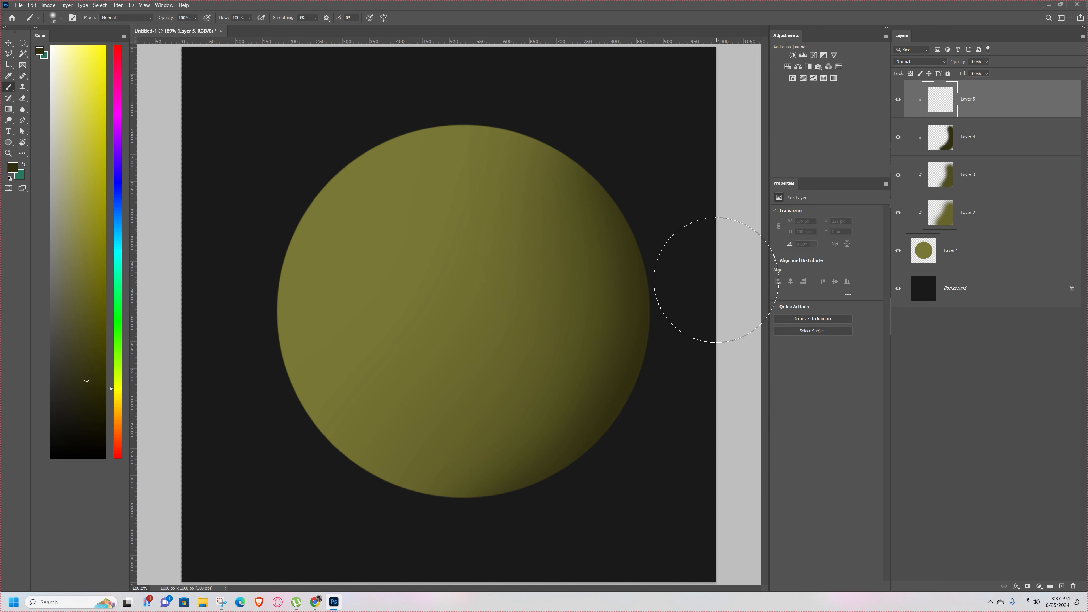
pyautogui.moveTo(79, 396); pyautogui.dragTo(89, 417)
pyautogui.press('[')
pyautogui.press('[')
pyautogui.moveTo(685, 260)
pyautogui.mouseDown()
pyautogui.moveTo(692, 348)
pyautogui.moveTo(674, 428)
pyautogui.moveTo(694, 386)
pyautogui.moveTo(638, 496)
pyautogui.moveTo(692, 389)
pyautogui.mouseUp()
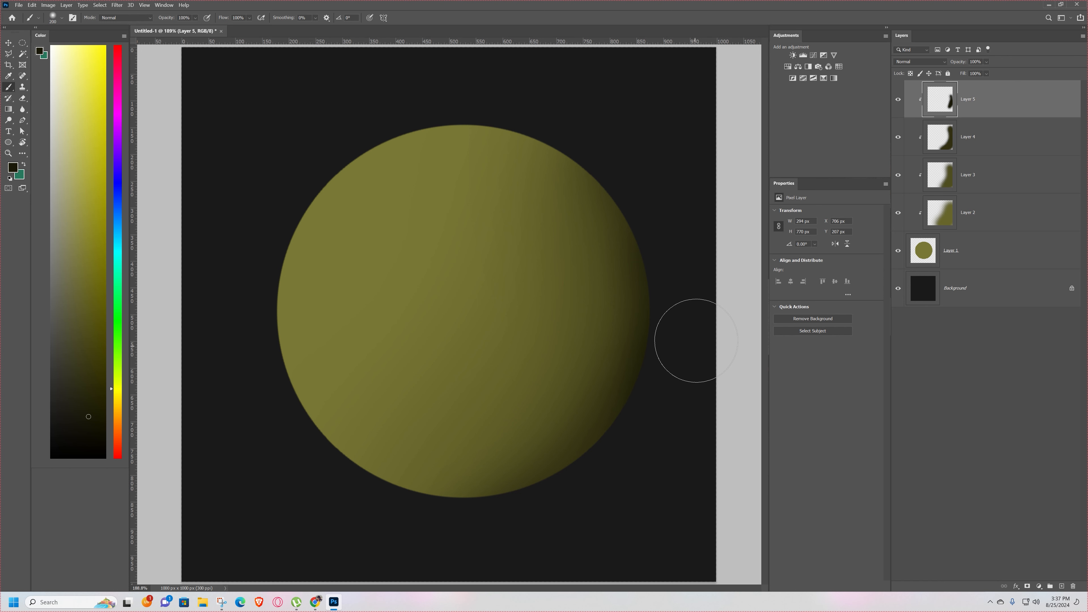
pyautogui.moveTo(686, 232); pyautogui.dragTo(671, 189)
# Step: Paint a thin, almost black core shadow along the circle's right rim on a new clipped layer with a 90 px brush
pyautogui.hotkey('ctrl', 'shift', 'alt', 'n')
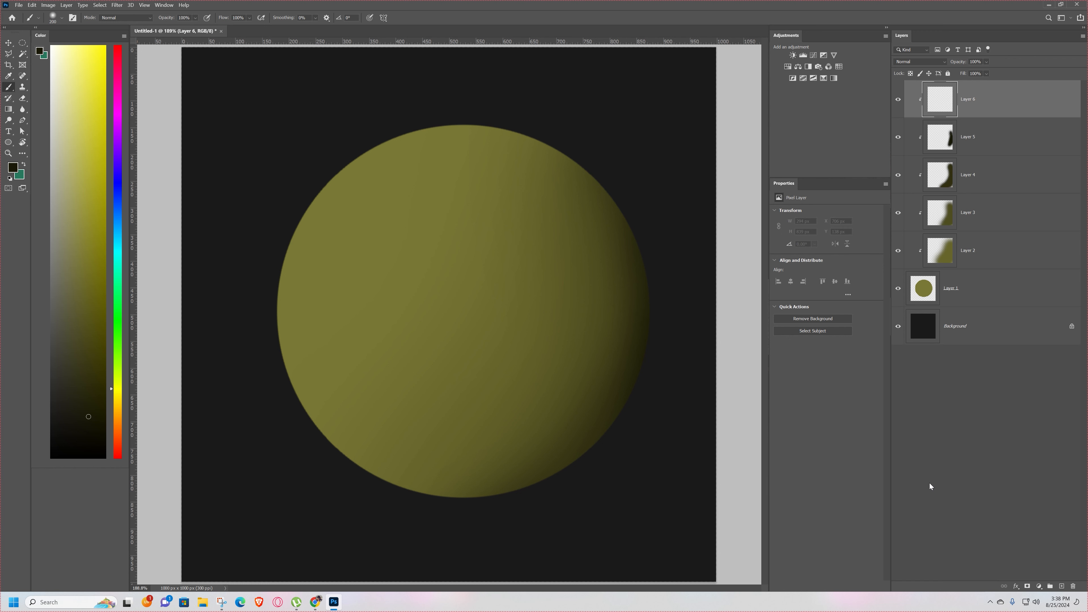
pyautogui.moveTo(88, 423); pyautogui.dragTo(90, 441)
pyautogui.press('[')
pyautogui.press('[')
pyautogui.press('[')
pyautogui.press('[')
pyautogui.press('[')
pyautogui.moveTo(670, 343)
pyautogui.mouseDown()
pyautogui.moveTo(644, 461)
pyautogui.moveTo(666, 364)
pyautogui.mouseUp()
pyautogui.moveTo(630, 480)
pyautogui.mouseDown()
pyautogui.moveTo(679, 301)
pyautogui.moveTo(670, 311)
pyautogui.moveTo(696, 131)
pyautogui.mouseUp()
pyautogui.press('v')
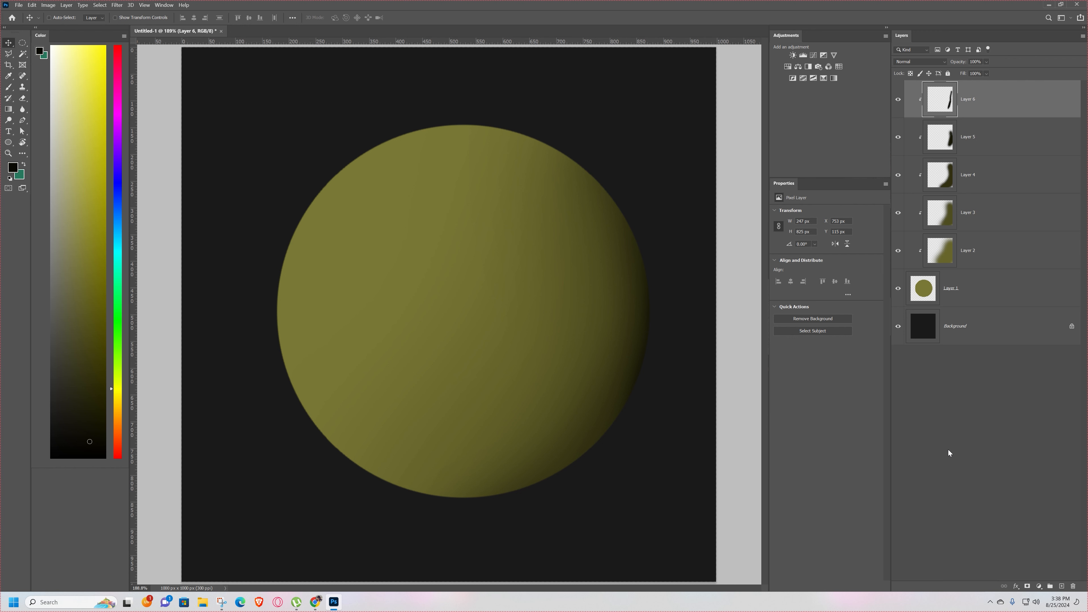
# Step: Sample the circle's upper-left olive, lighten it, and paint it along the left side on a new clipped layer with a 500 px brush
pyautogui.hotkey('ctrl', 'shift', 'alt', 'n')
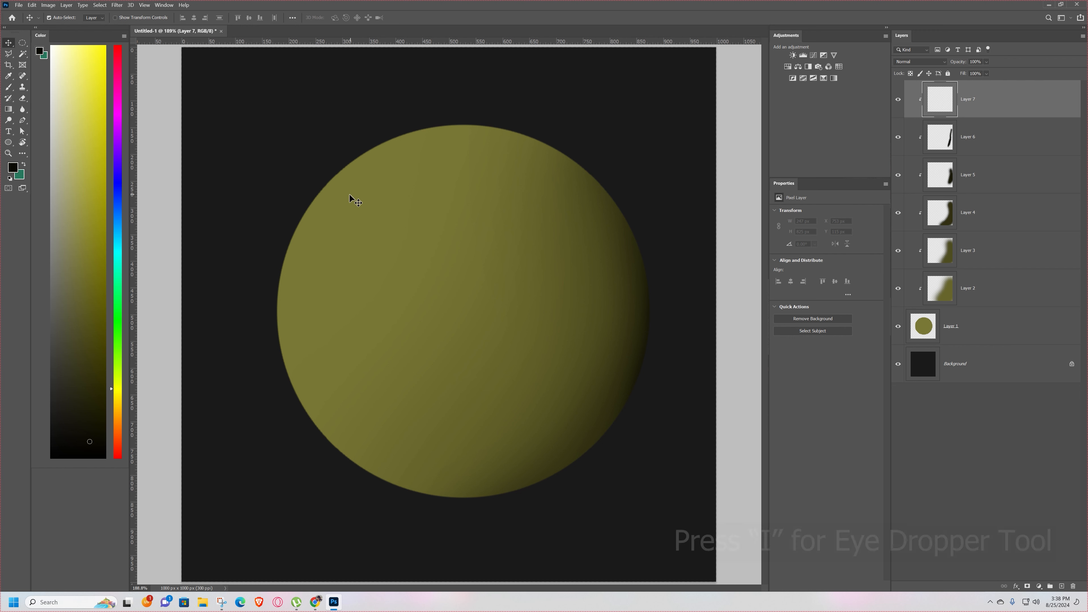
pyautogui.press('i')
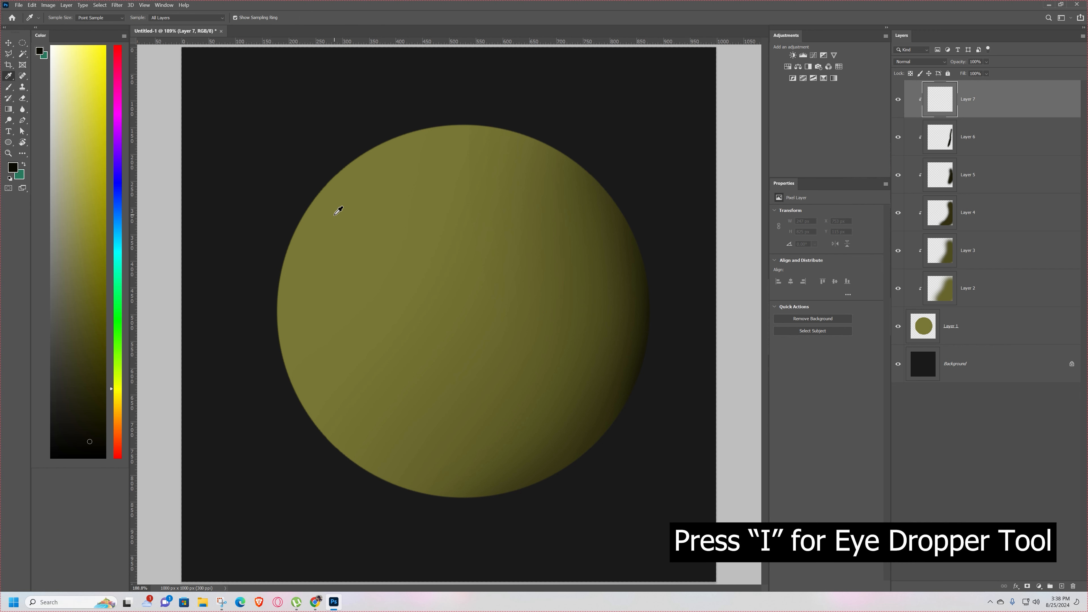
pyautogui.click(326, 206)
pyautogui.click(9, 87)
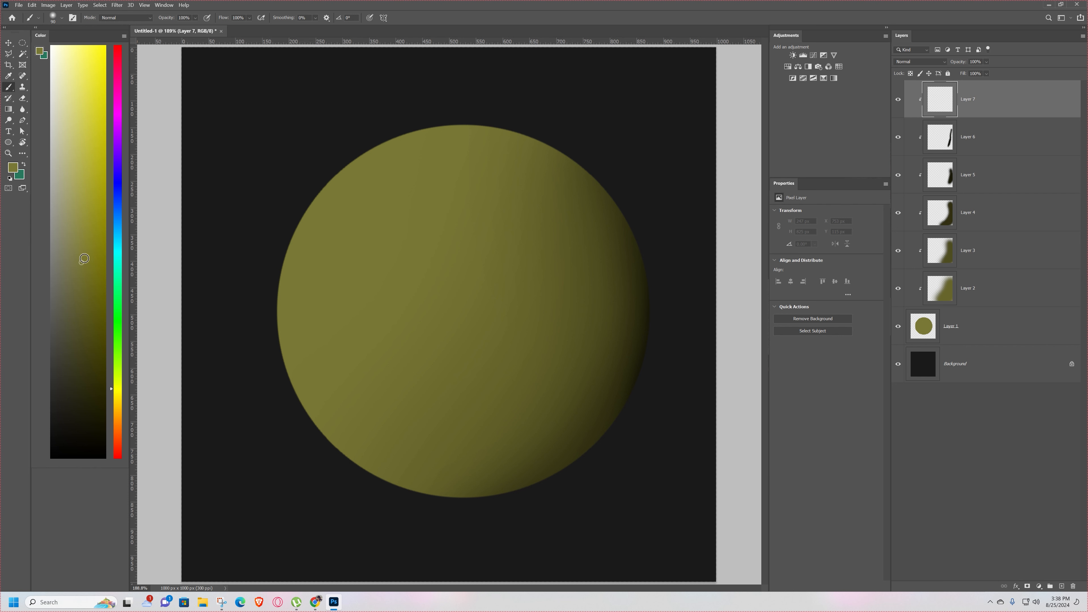
pyautogui.moveTo(84, 258); pyautogui.dragTo(82, 228)
pyautogui.press(']')
pyautogui.press(']')
pyautogui.press(']')
pyautogui.press(']')
pyautogui.press(']')
pyautogui.press(']')
pyautogui.press(']')
pyautogui.press(']')
pyautogui.press(']')
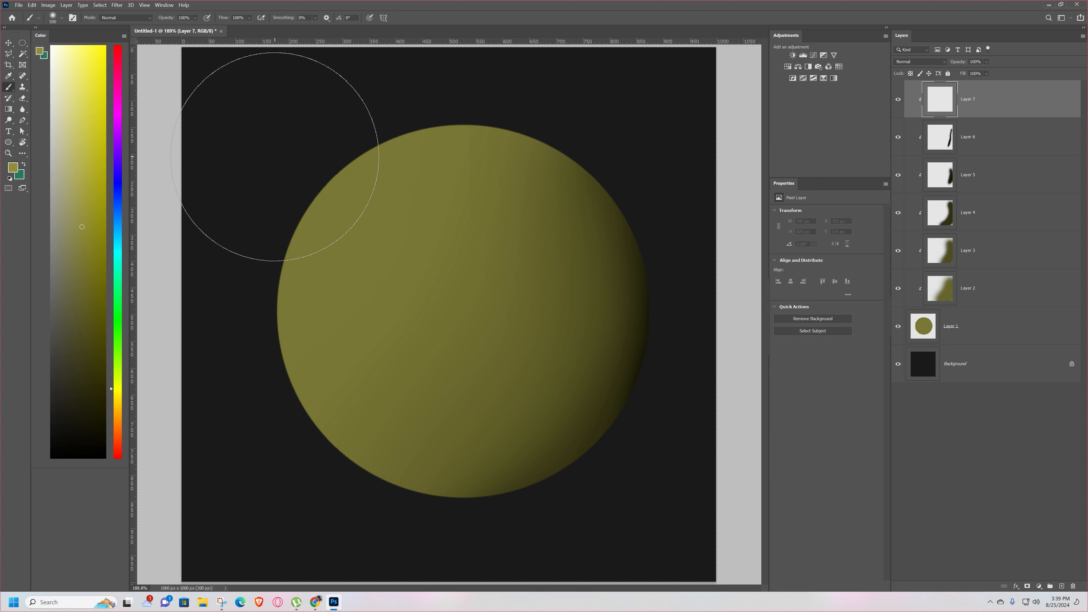
pyautogui.moveTo(219, 225)
pyautogui.mouseDown()
pyautogui.moveTo(182, 377)
pyautogui.moveTo(213, 486)
pyautogui.moveTo(189, 413)
pyautogui.moveTo(268, 547)
pyautogui.moveTo(175, 182)
pyautogui.moveTo(265, 77)
pyautogui.moveTo(272, 87)
pyautogui.mouseUp()
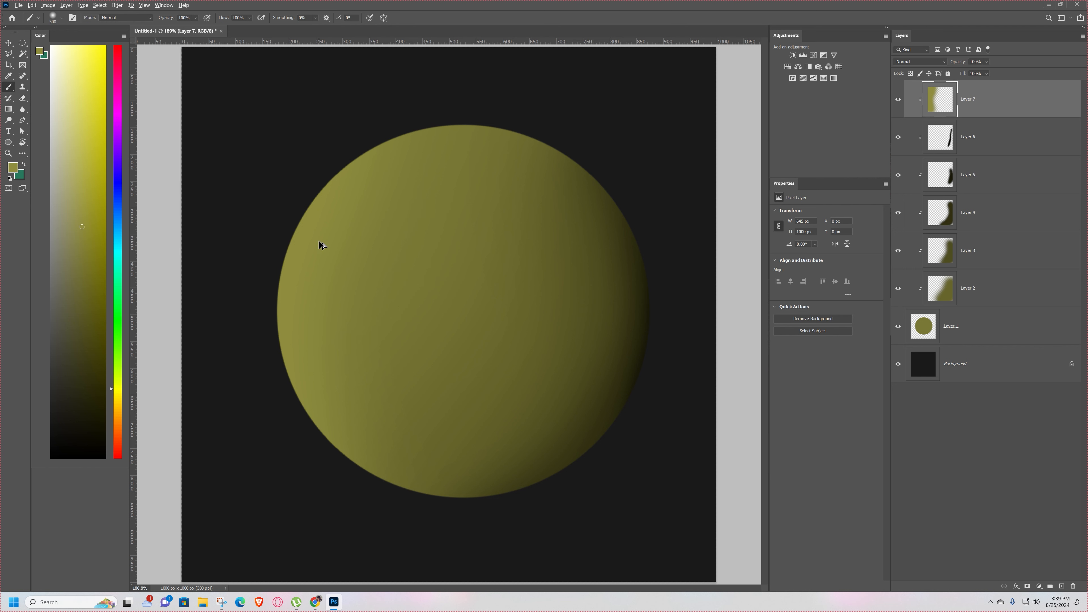
# Step: Add another clipped layer and paint a lighter yellow-olive highlight along the circle's left edge with a 300 px brush
pyautogui.hotkey('ctrl', 'shift', 'alt', 'n')
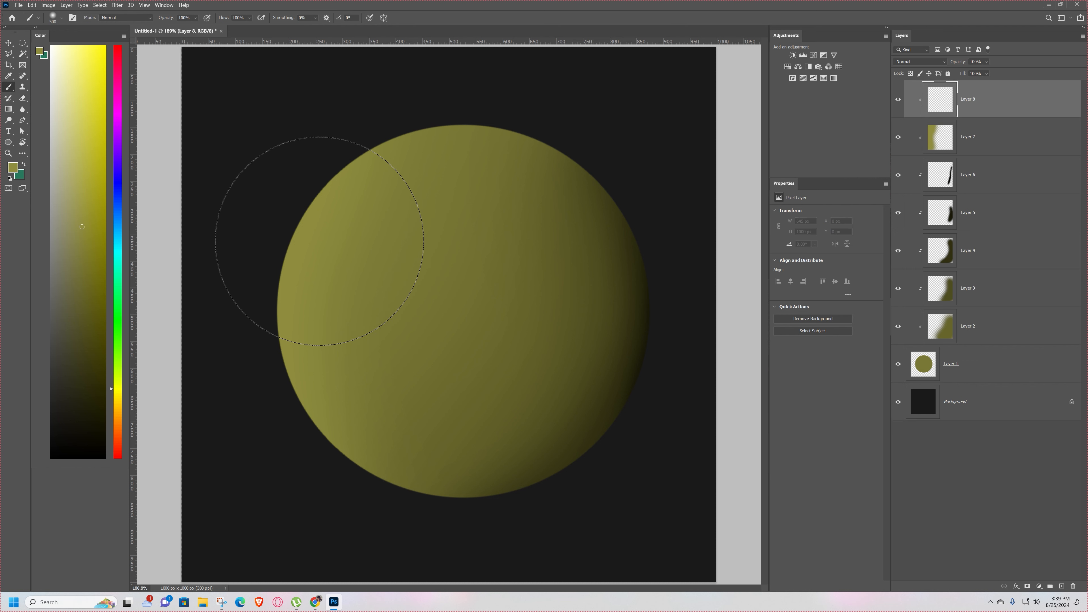
pyautogui.click(79, 182)
pyautogui.press('[')
pyautogui.press('[')
pyautogui.moveTo(281, 154)
pyautogui.mouseDown()
pyautogui.moveTo(220, 290)
pyautogui.moveTo(211, 261)
pyautogui.moveTo(227, 437)
pyautogui.moveTo(215, 346)
pyautogui.moveTo(238, 461)
pyautogui.moveTo(267, 509)
pyautogui.moveTo(201, 381)
pyautogui.moveTo(262, 516)
pyautogui.moveTo(213, 377)
pyautogui.moveTo(201, 261)
pyautogui.moveTo(218, 179)
pyautogui.moveTo(294, 123)
pyautogui.mouseUp()
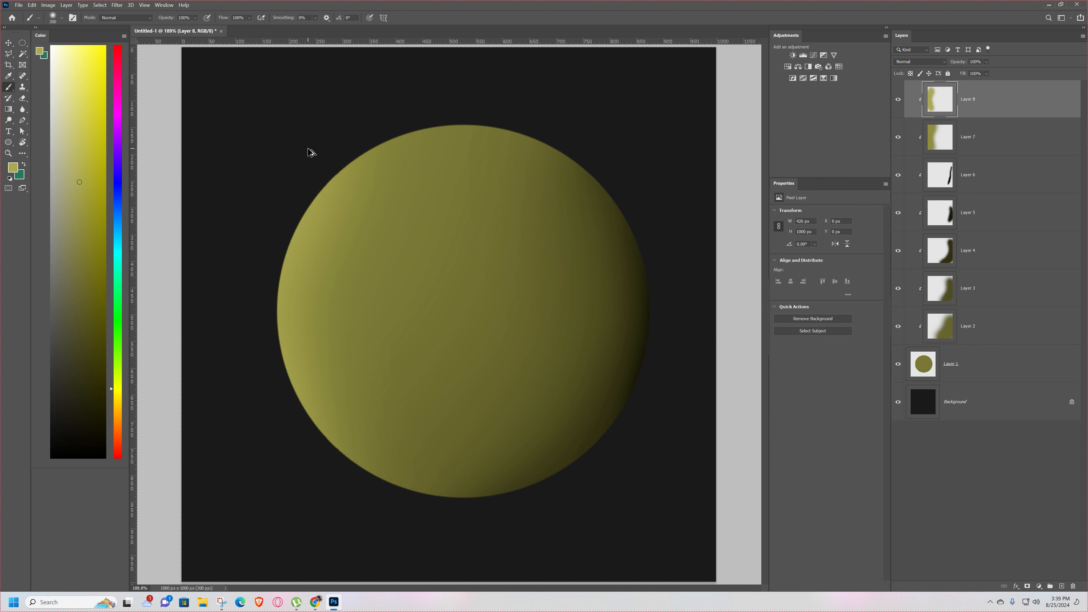
# Step: Add another clipped layer and paint a pale yellow highlight along the circle's upper-left rim with a 175 px brush
pyautogui.hotkey('ctrl', 'shift', 'alt', 'n')
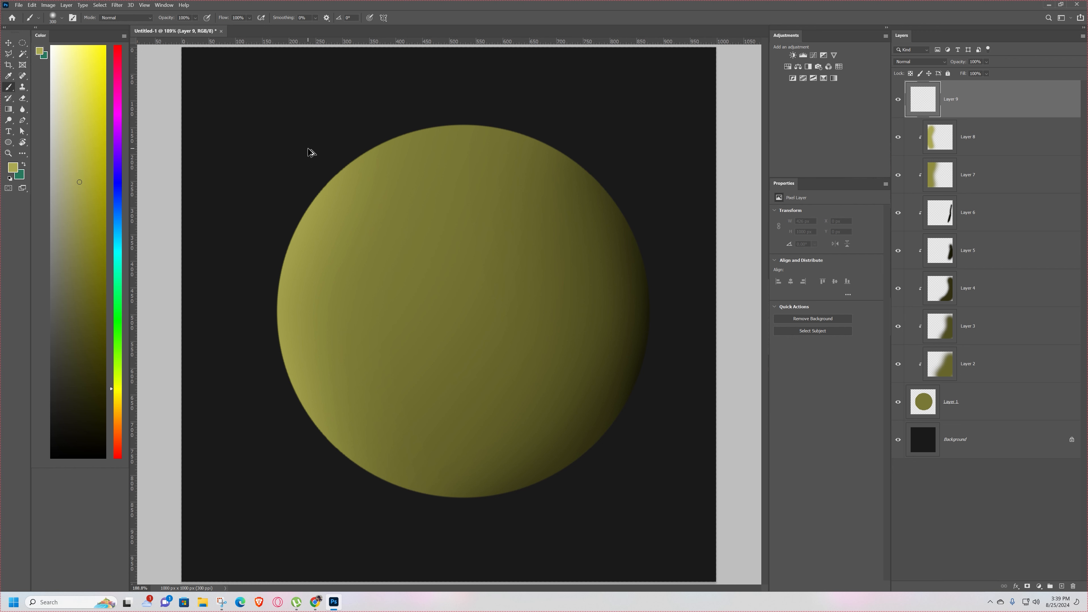
pyautogui.hotkey('ctrl', 'alt', 'g')
pyautogui.moveTo(87, 158); pyautogui.dragTo(75, 122)
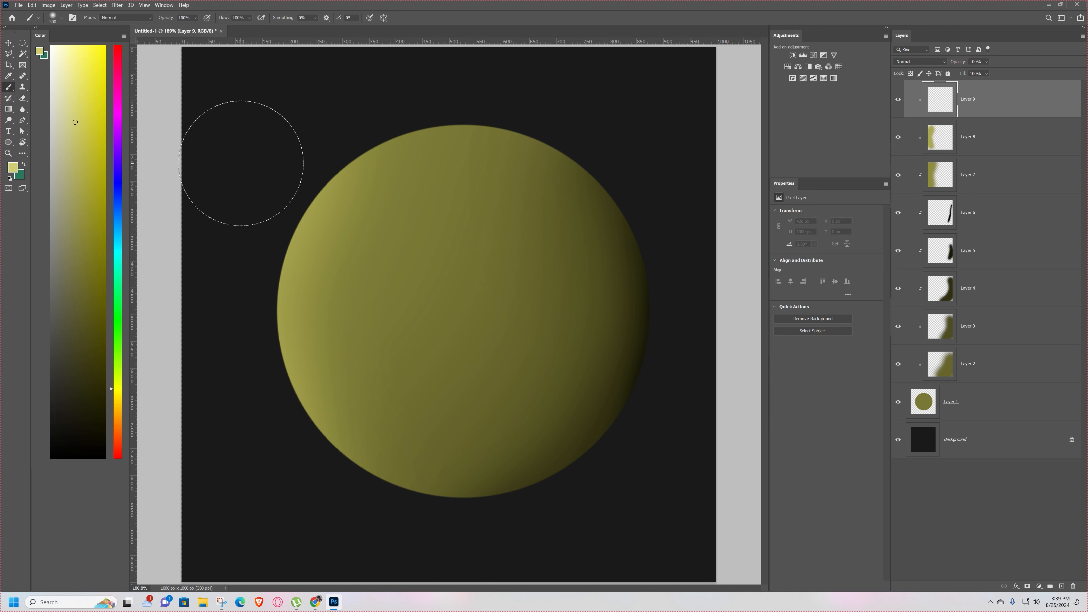
pyautogui.press('[')
pyautogui.press('[')
pyautogui.press('[')
pyautogui.moveTo(244, 207); pyautogui.dragTo(264, 189)
pyautogui.moveTo(296, 152)
pyautogui.mouseDown()
pyautogui.moveTo(323, 113)
pyautogui.moveTo(226, 258)
pyautogui.moveTo(249, 219)
pyautogui.moveTo(216, 365)
pyautogui.moveTo(226, 275)
pyautogui.moveTo(296, 102)
pyautogui.moveTo(316, 121)
pyautogui.moveTo(342, 102)
pyautogui.moveTo(291, 139)
pyautogui.moveTo(246, 248)
pyautogui.moveTo(291, 150)
pyautogui.moveTo(229, 331)
pyautogui.moveTo(216, 328)
pyautogui.moveTo(221, 396)
pyautogui.mouseUp()
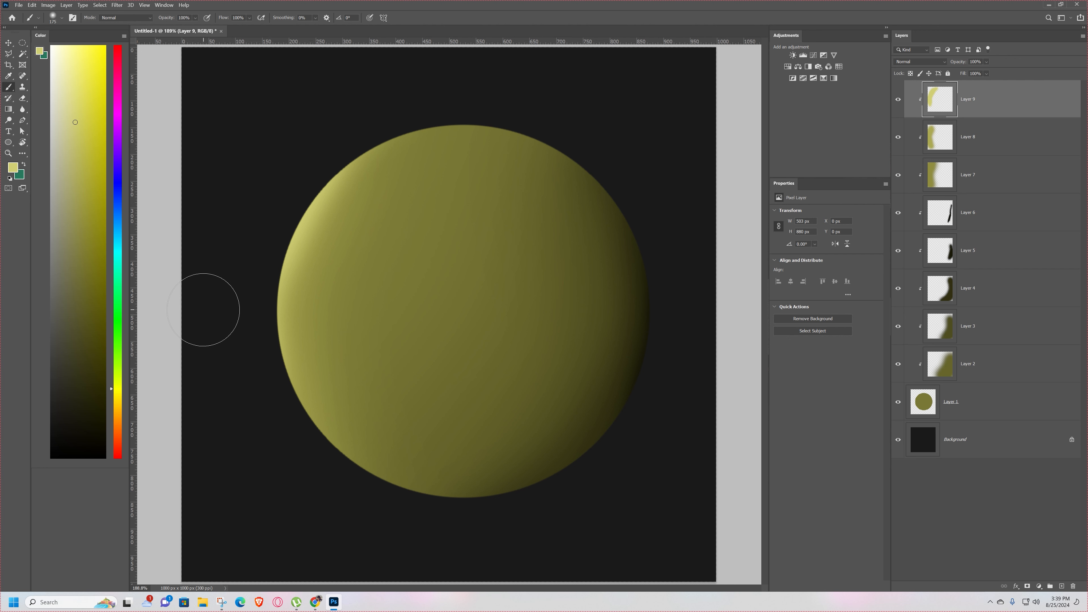
# Step: Paint a faint cream rim light along the circle's right edge on a new clipped layer with an 80 px brush
pyautogui.hotkey('ctrl', 'shift', 'alt', 'n')
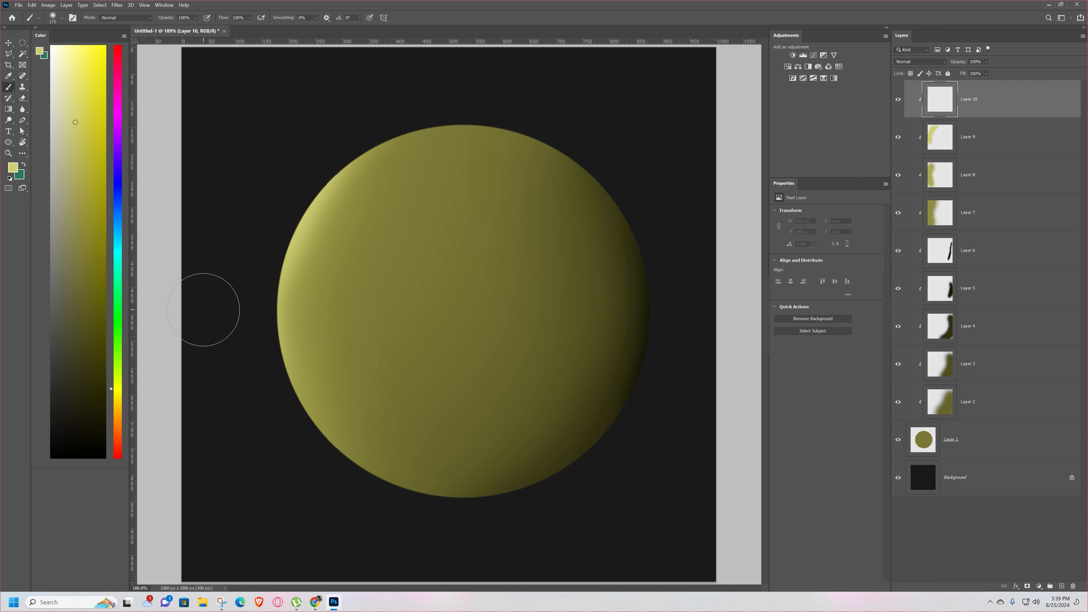
pyautogui.moveTo(74, 99); pyautogui.dragTo(67, 85)
pyautogui.press('[')
pyautogui.press('[')
pyautogui.press('[')
pyautogui.press('[')
pyautogui.press('[')
pyautogui.moveTo(669, 313); pyautogui.dragTo(640, 499)
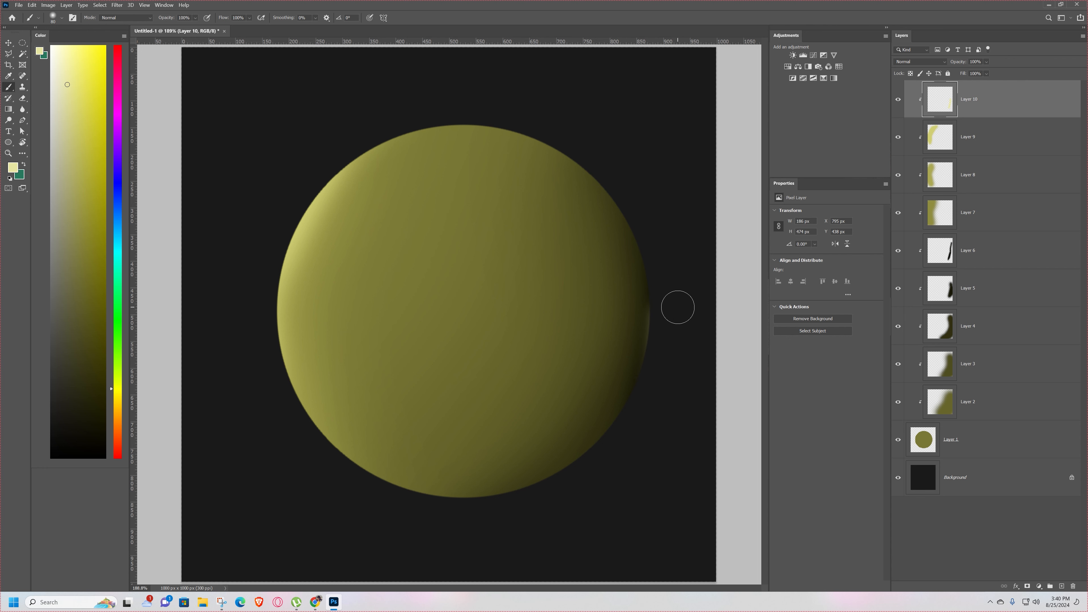
pyautogui.moveTo(677, 301); pyautogui.dragTo(693, 205)
pyautogui.press('v')
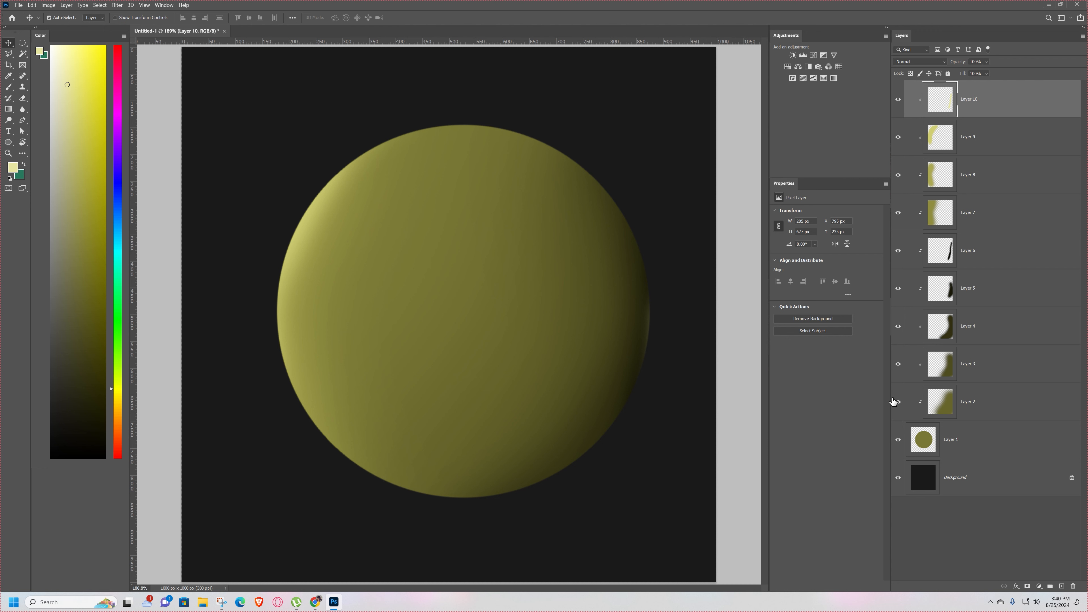
# Step: Hide all shading layers from Layer 2 to Layer 10, and show them again one by one from the lowest up to review the build-up
pyautogui.moveTo(900, 408); pyautogui.dragTo(900, 107)
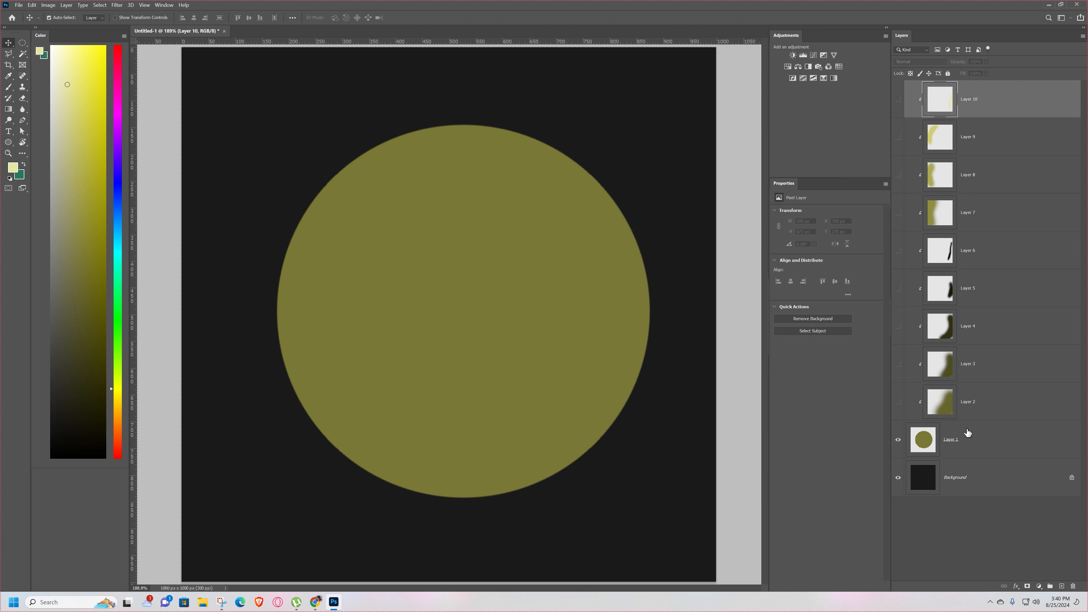
pyautogui.click(897, 402)
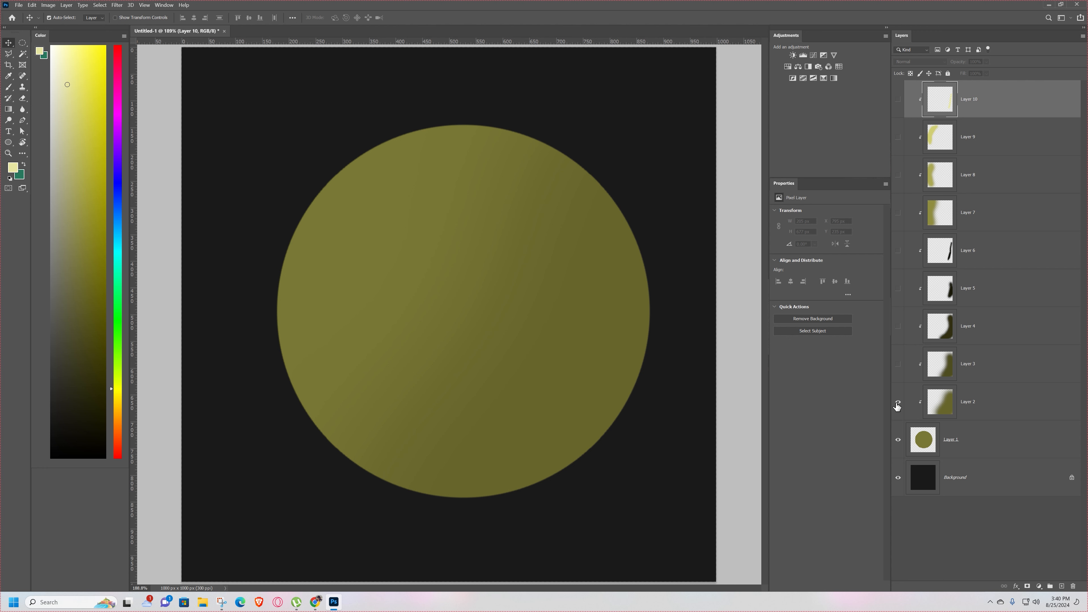
pyautogui.click(898, 364)
pyautogui.click(898, 327)
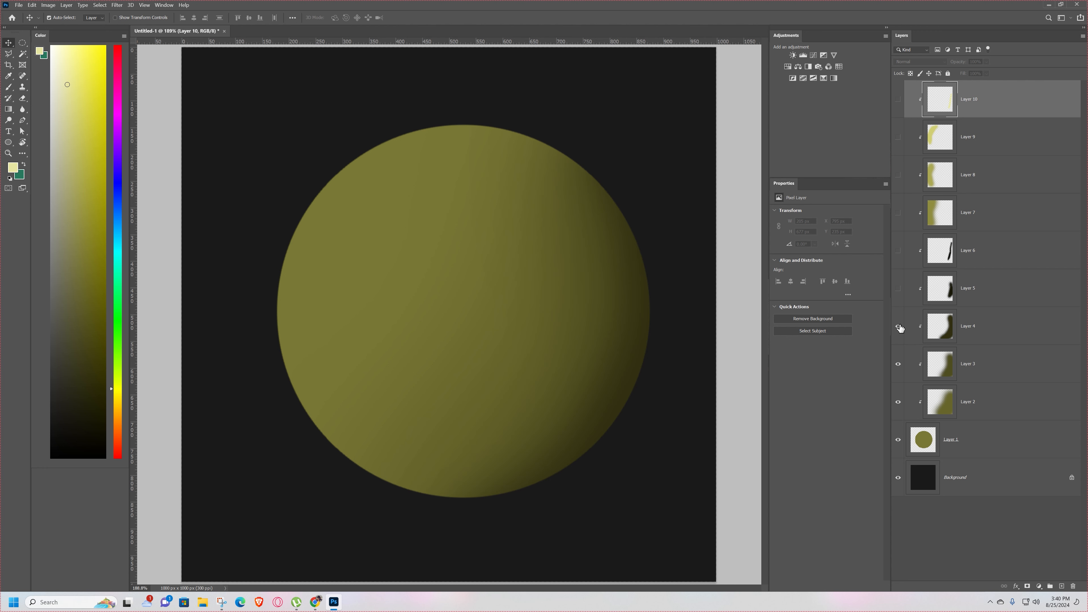
pyautogui.click(898, 288)
pyautogui.click(898, 250)
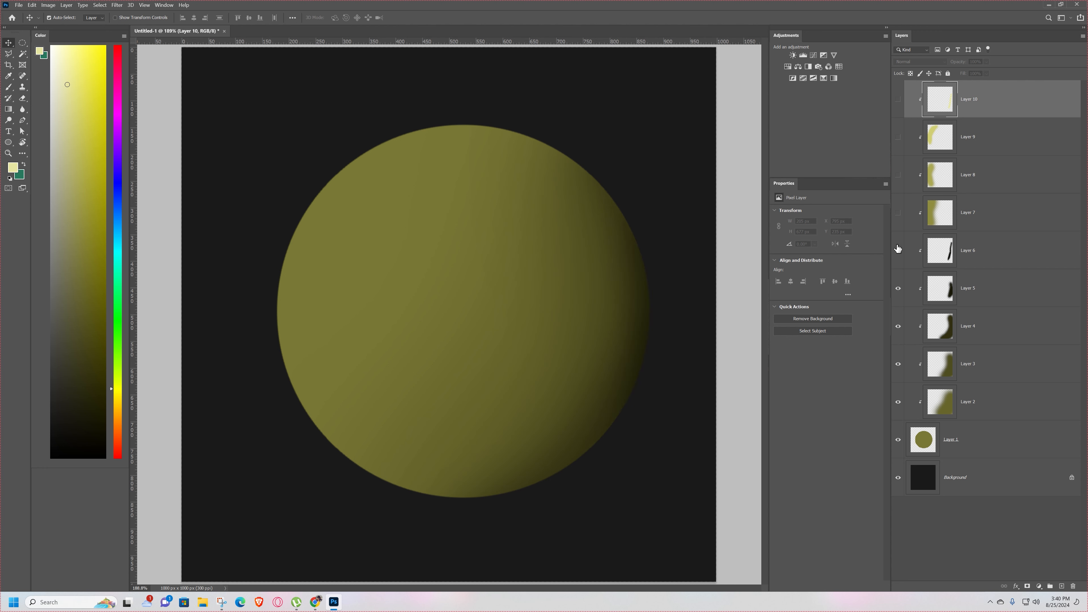
pyautogui.click(897, 213)
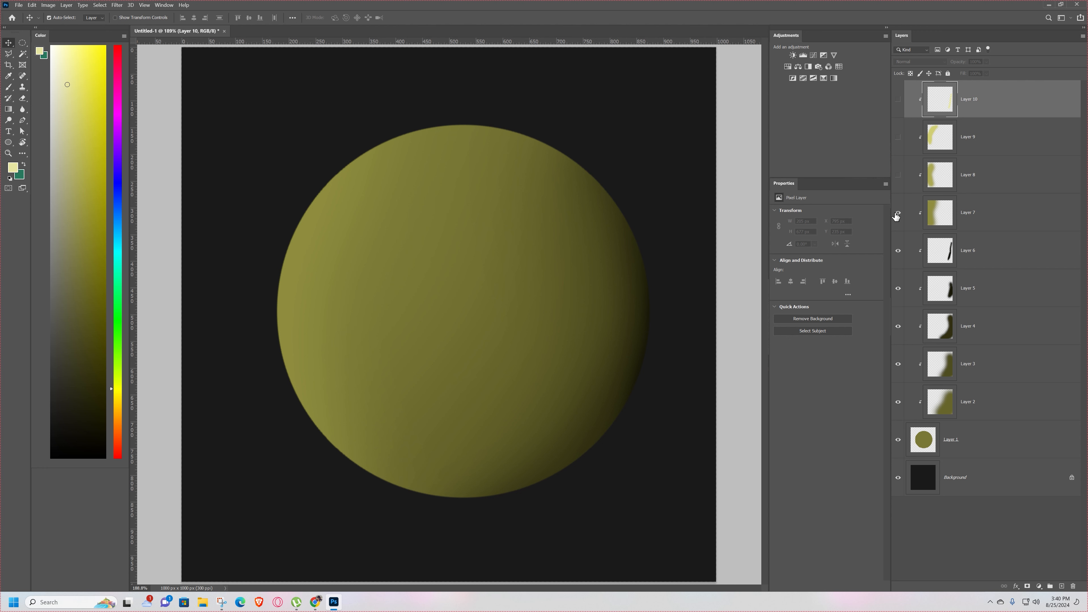
pyautogui.click(898, 174)
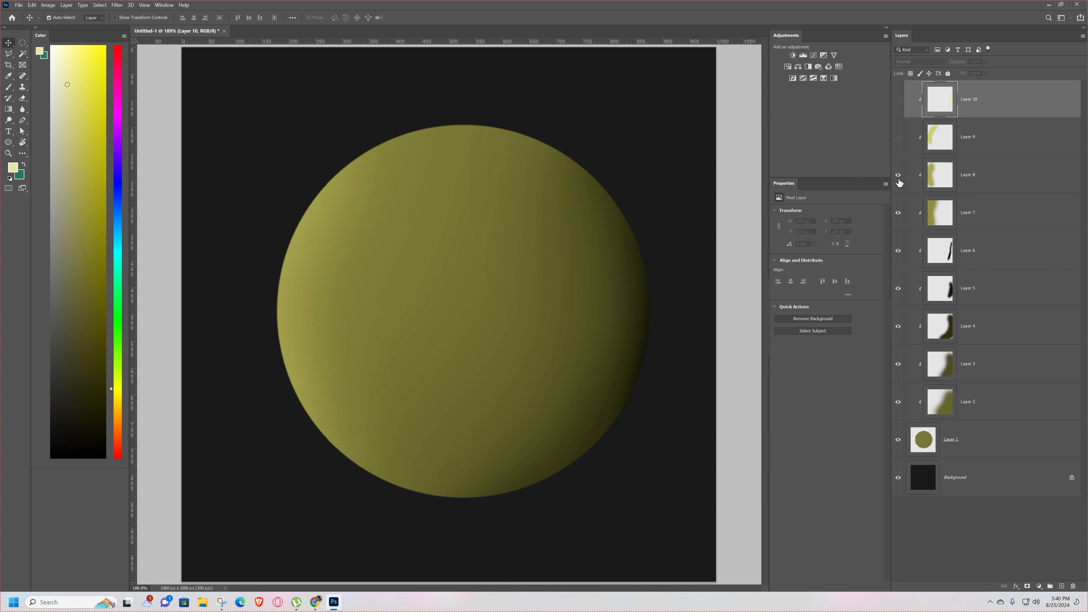
pyautogui.click(899, 138)
pyautogui.click(898, 100)
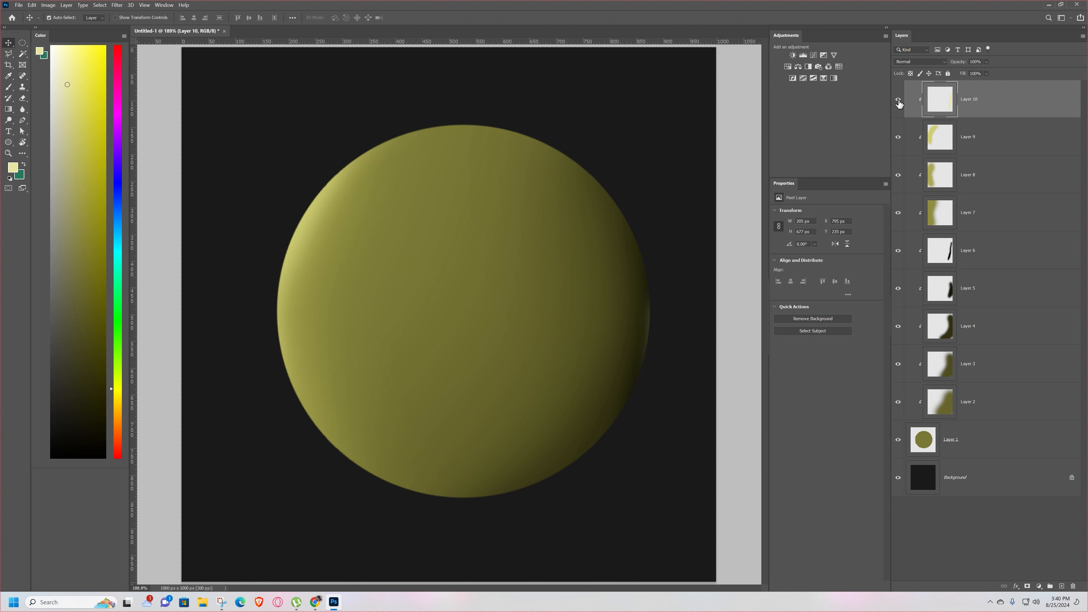